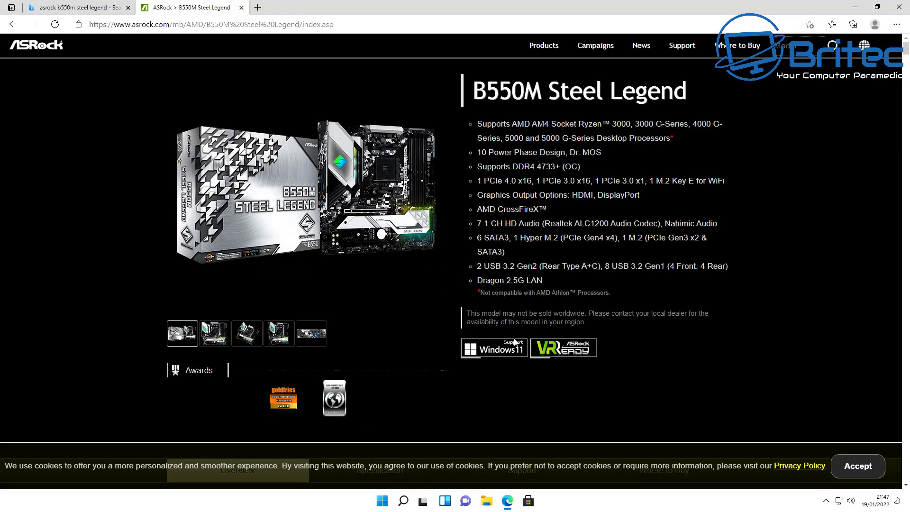
- Open the driver download list in the support section of the B550M Steel Legend product page
scroll(515, 341, down, 3)
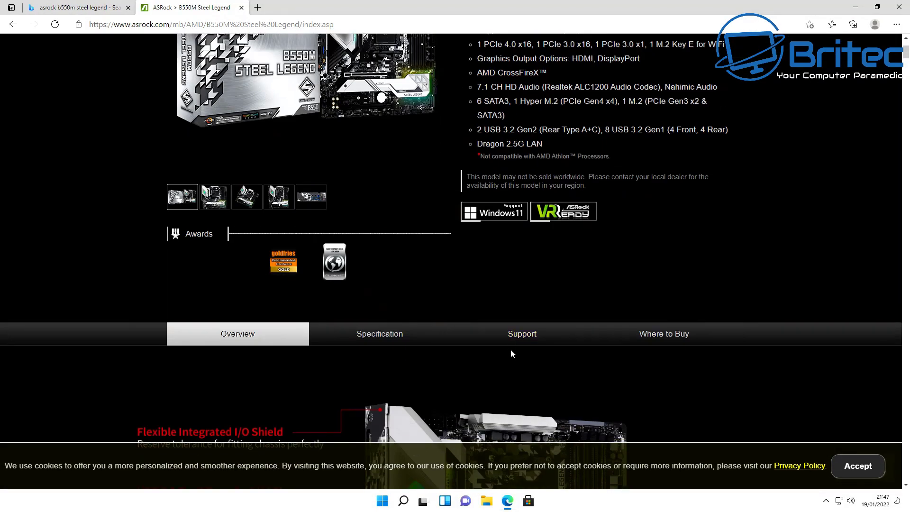
click(519, 337)
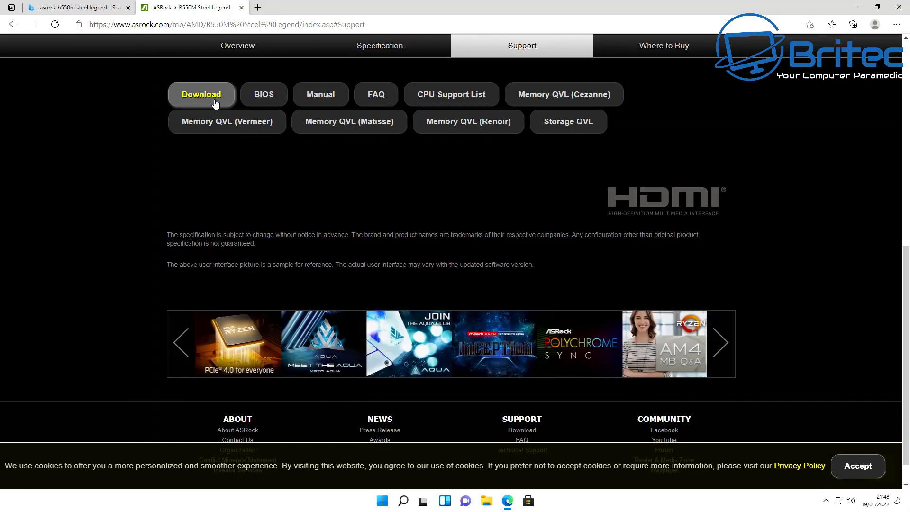
scroll(223, 115, down, 1)
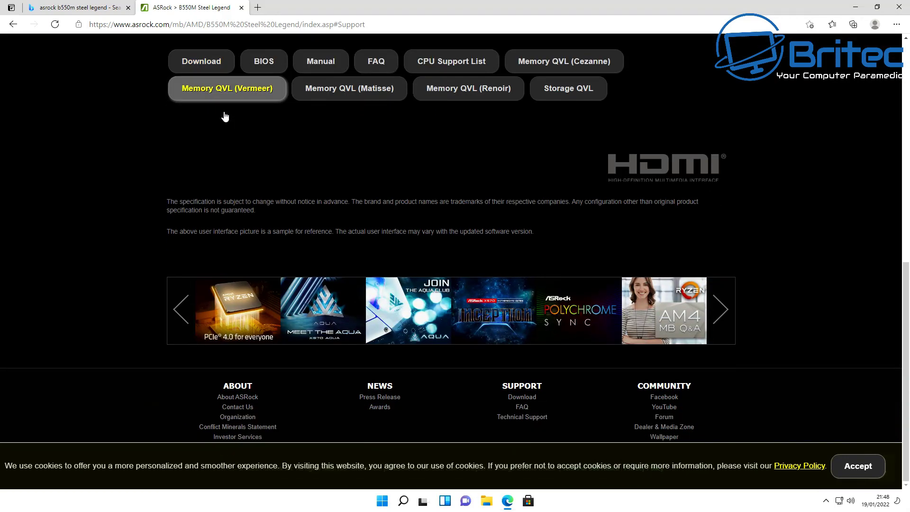
scroll(224, 116, up, 4)
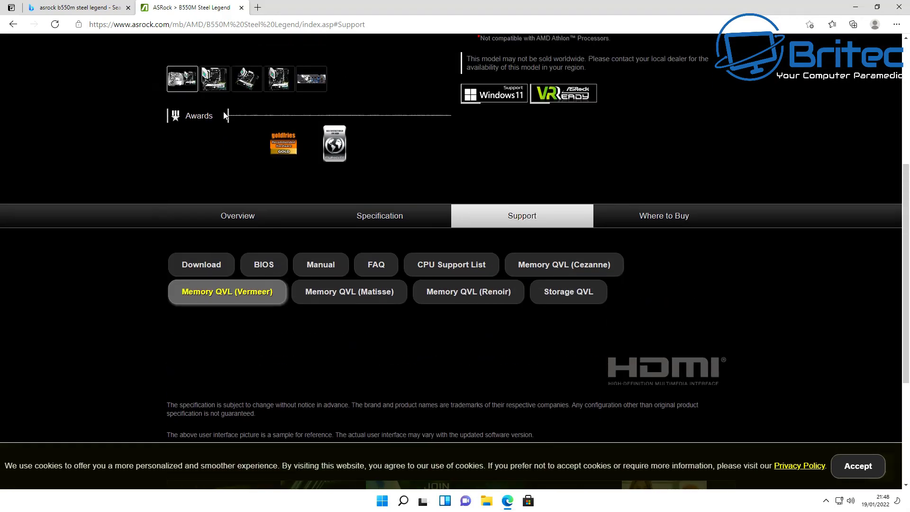
click(217, 271)
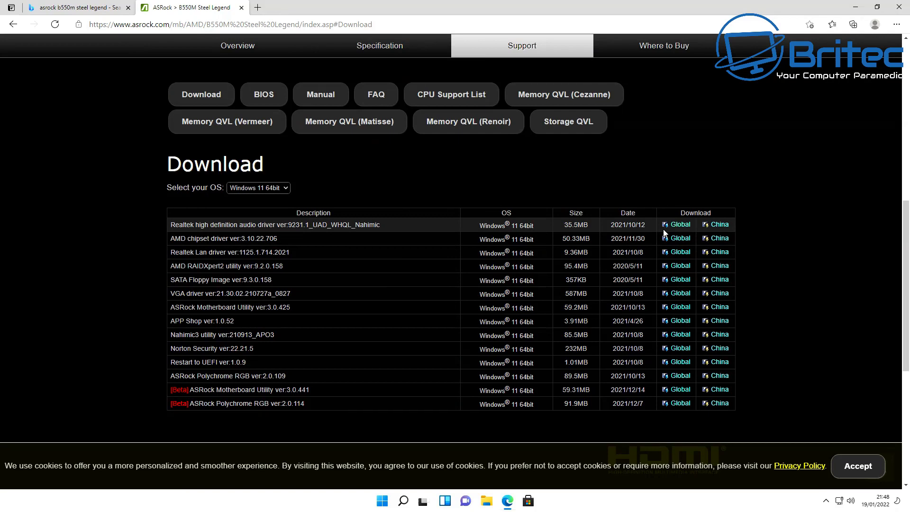
- Download the Windows 11 Realtek audio, AMD chipset, Realtek Lan and AMD RAIDXpert2 packages from the Global server
click(676, 226)
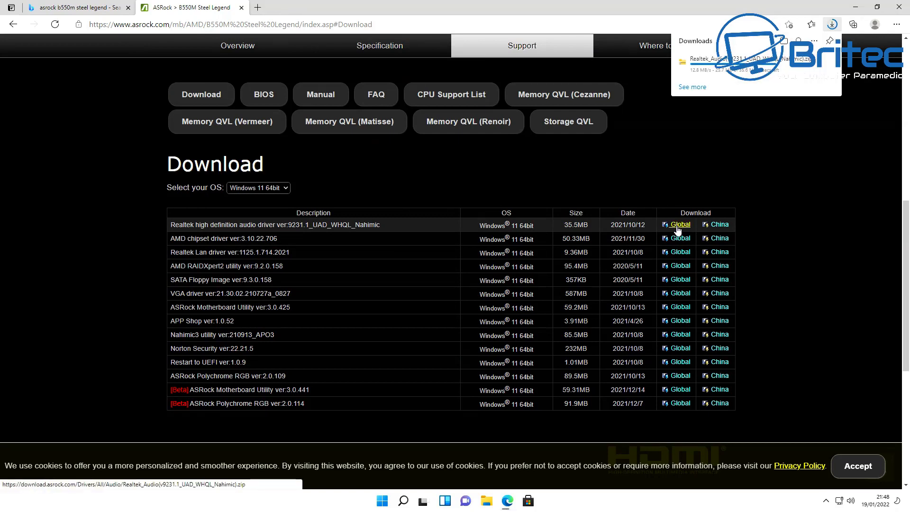
click(678, 239)
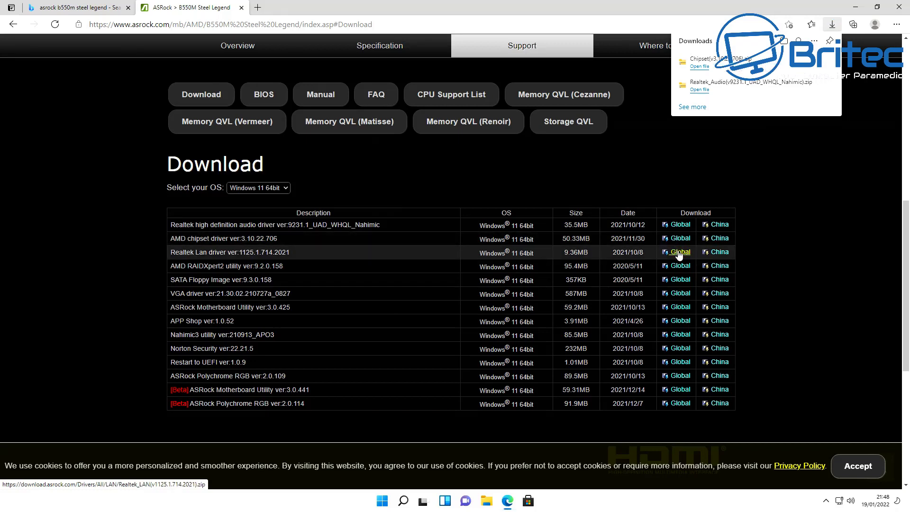
click(679, 252)
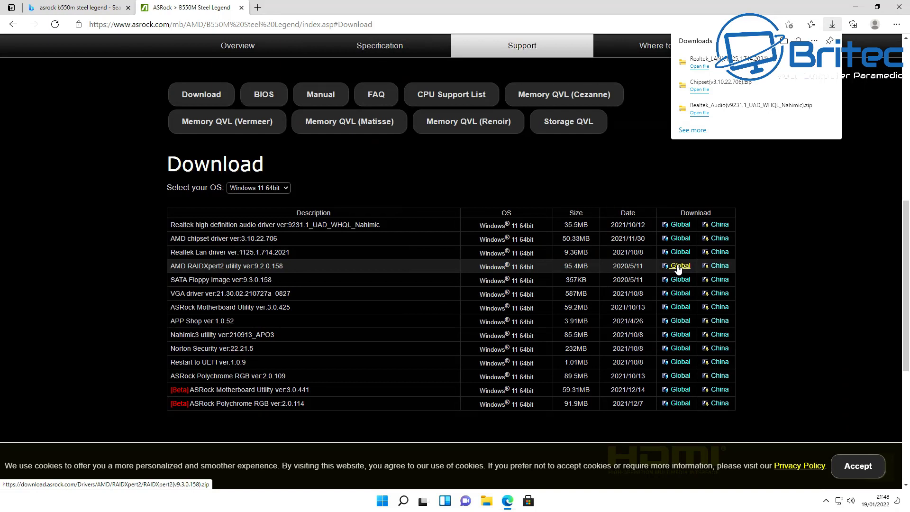
click(678, 266)
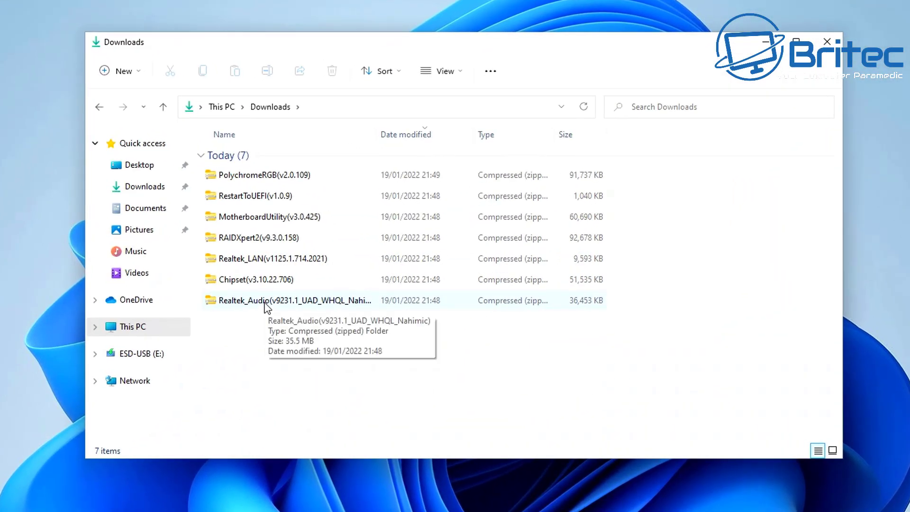
- Run AsrPolychromeRGBSetup(v2.0.109) from the downloaded PolychromeRGB archive without extracting it, and allow it to make changes to the device
double_click(259, 177)
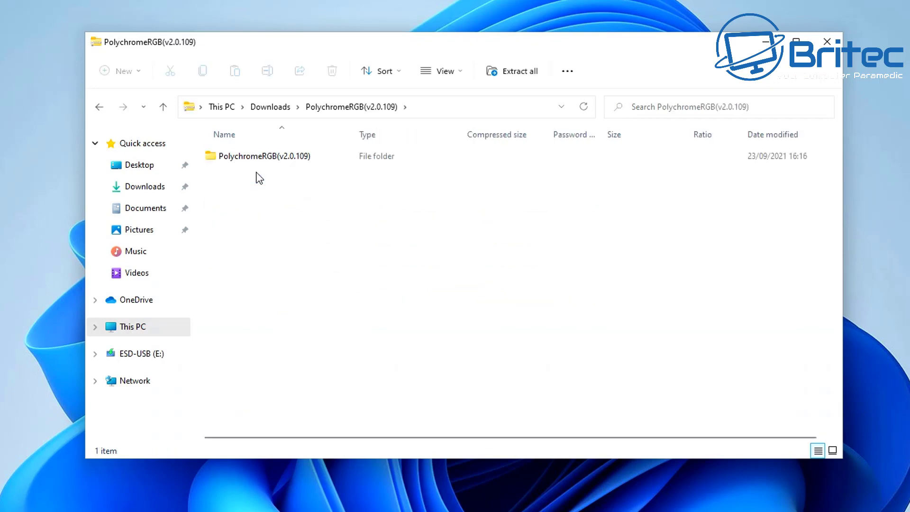
double_click(254, 158)
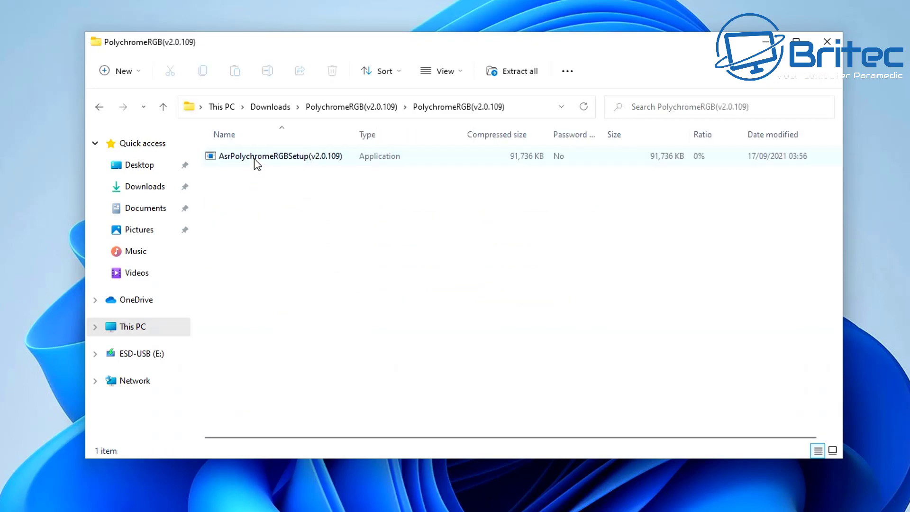
double_click(254, 157)
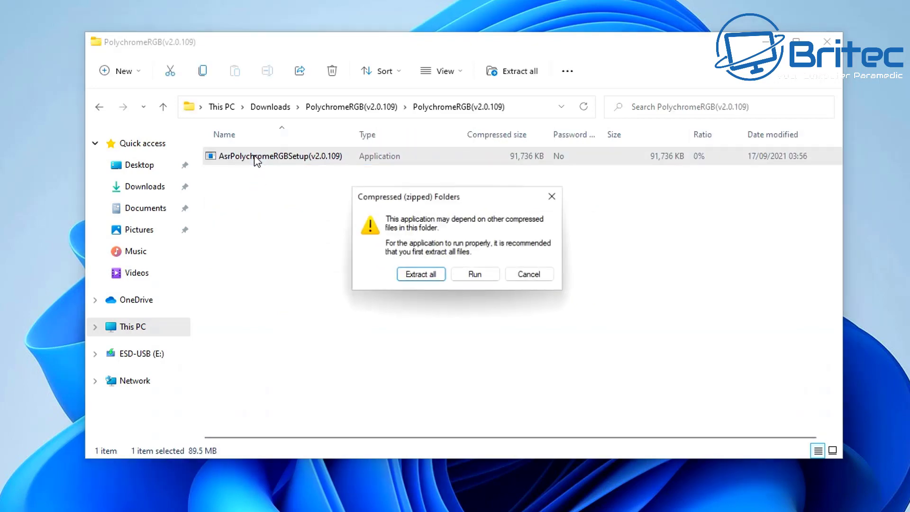
click(468, 273)
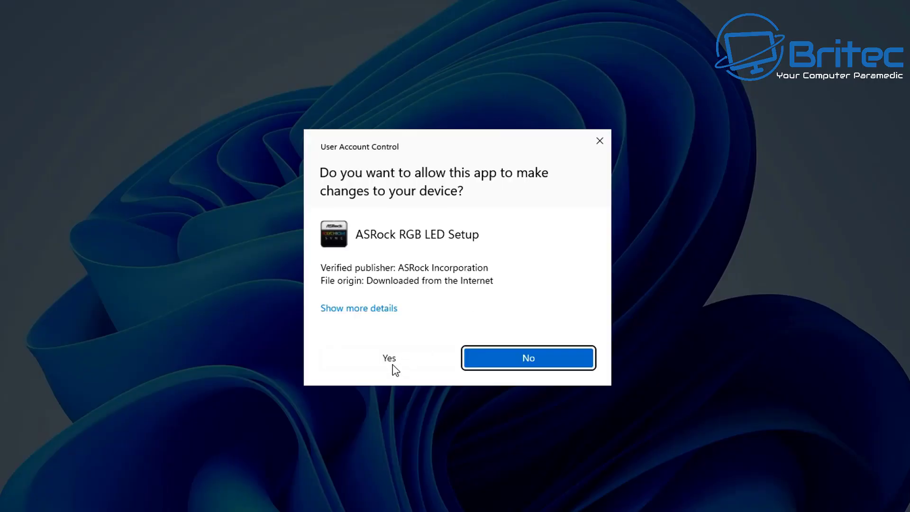
click(392, 359)
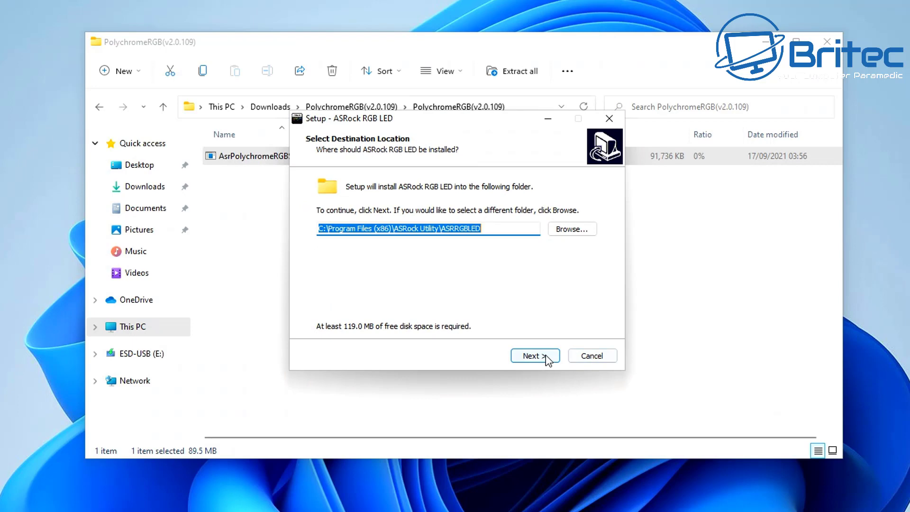
- Install ASRock RGB LED with the default destination and Start Menu folders
click(546, 356)
click(545, 356)
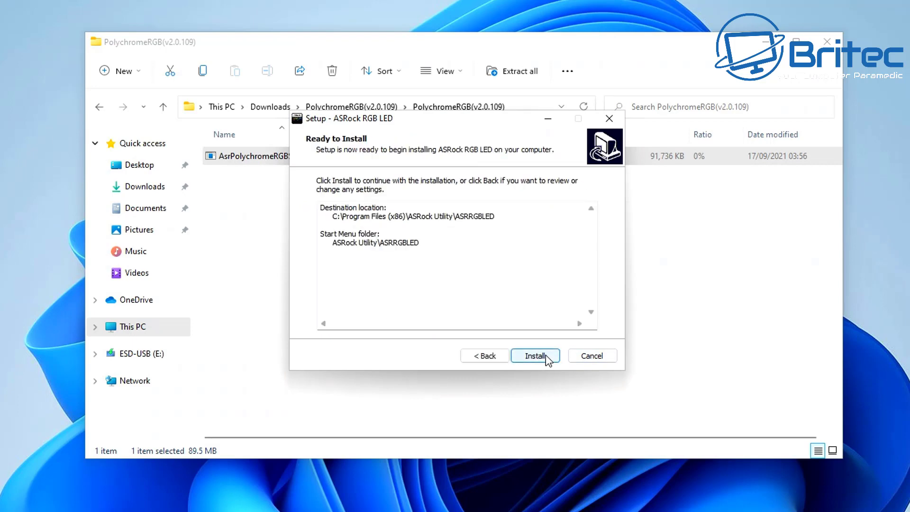
click(546, 356)
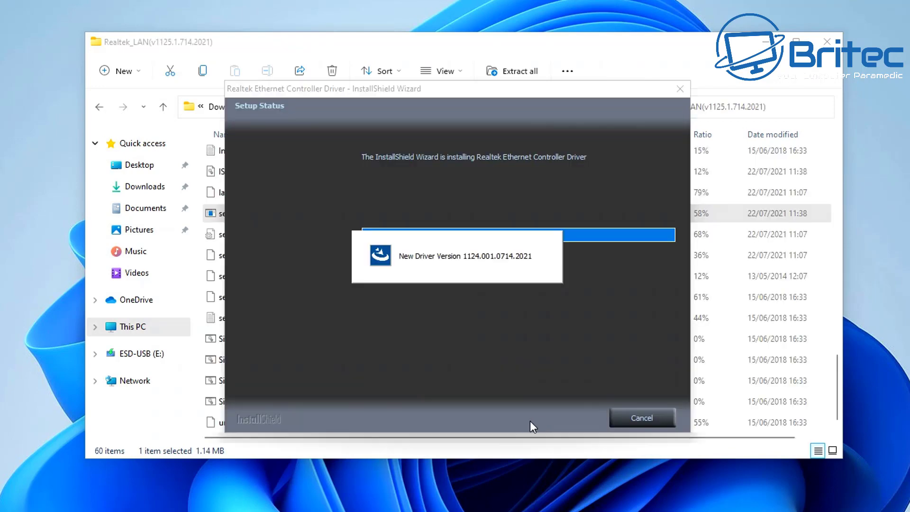
- Open Device Manager and move its window fully into view while the Realtek Ethernet driver installs
key(super+x)
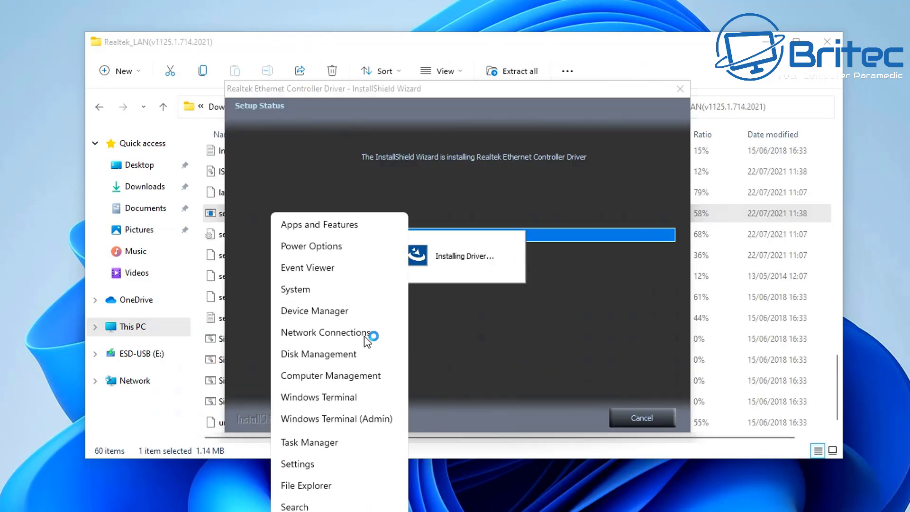
click(324, 313)
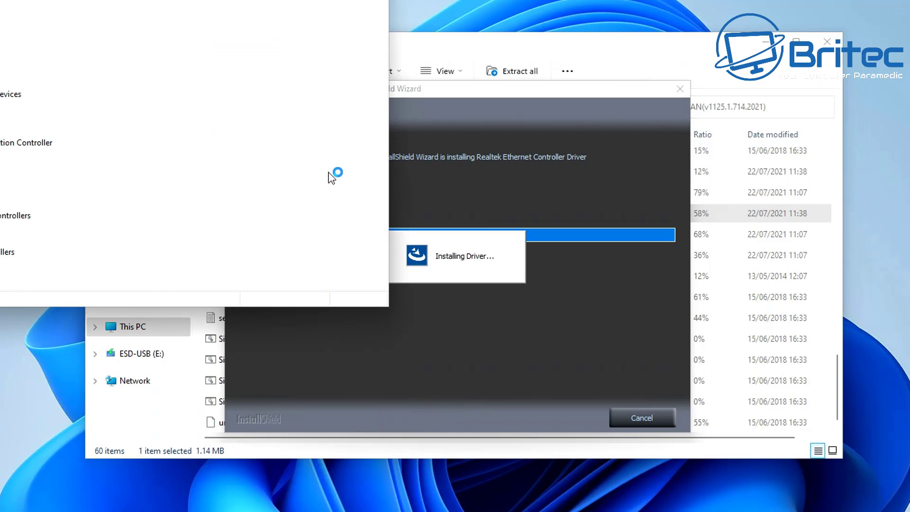
drag(130, 0, 391, 80)
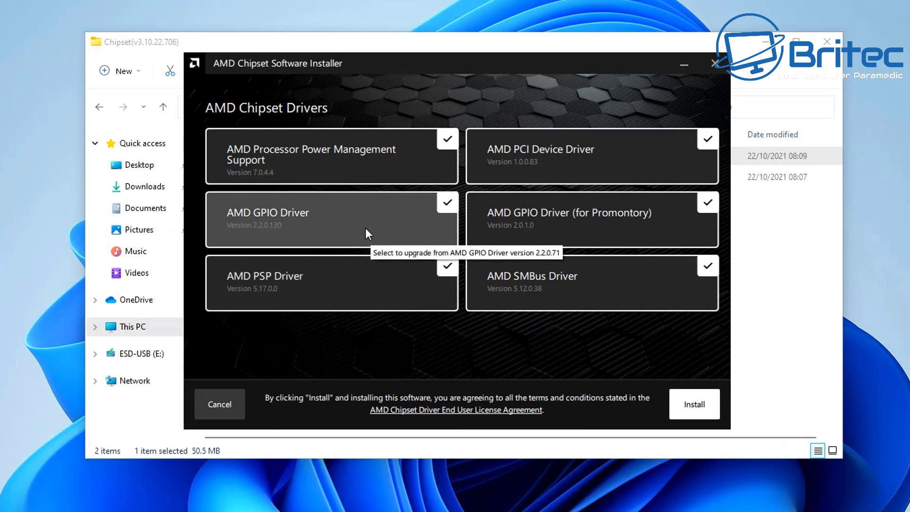
- Install all the selected AMD chipset drivers
click(703, 407)
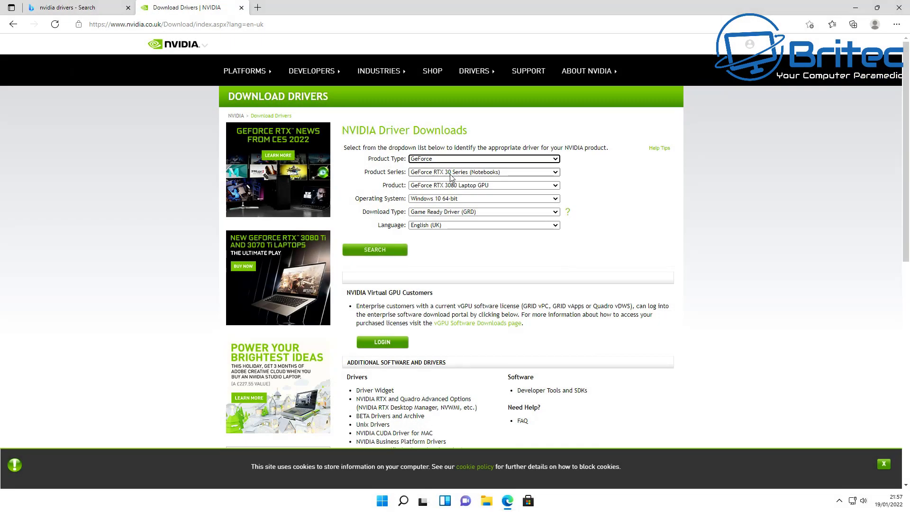
- Search for the NVIDIA Game Ready driver for a GeForce RTX 30 Series desktop card, GeForce RTX 3070, on Windows 11
click(450, 173)
click(463, 183)
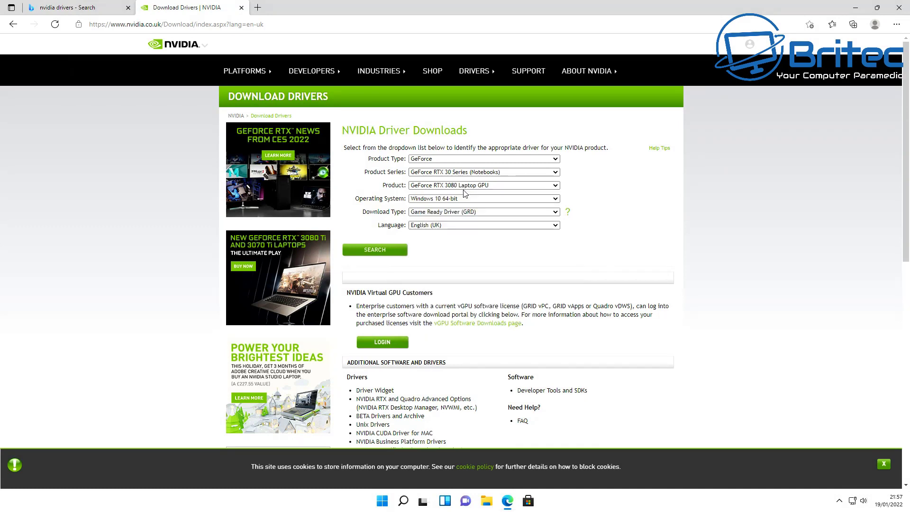
key(Up)
click(457, 186)
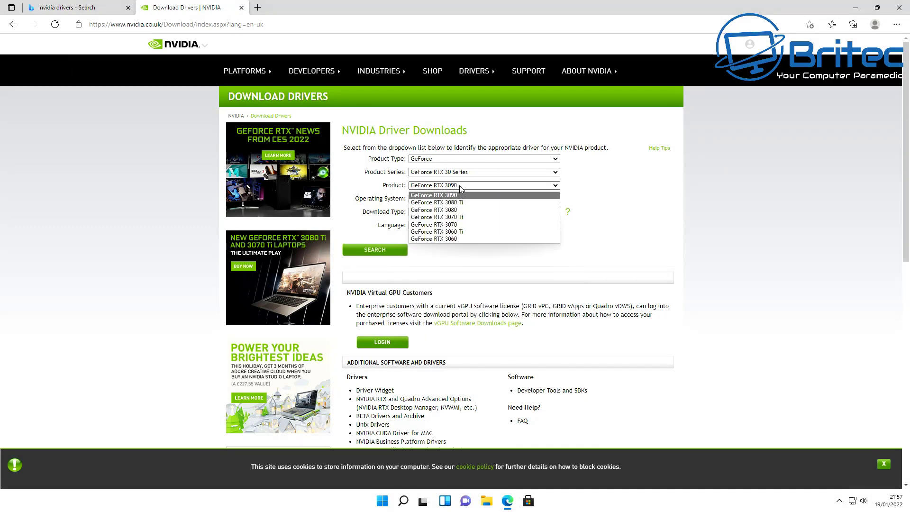
click(467, 226)
click(438, 199)
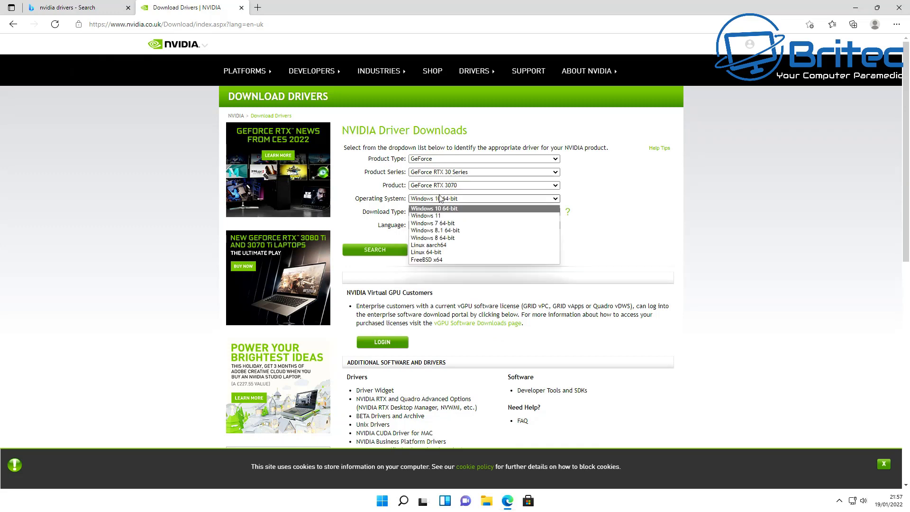
click(439, 216)
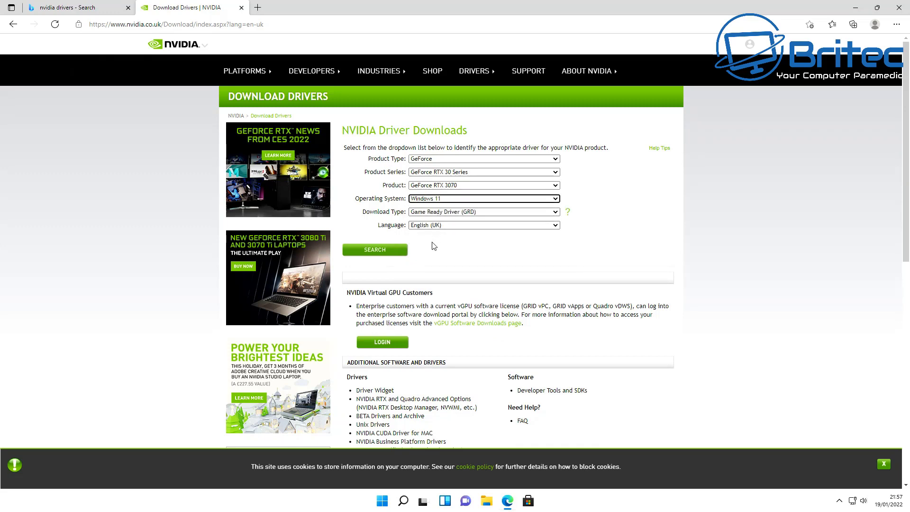
click(397, 251)
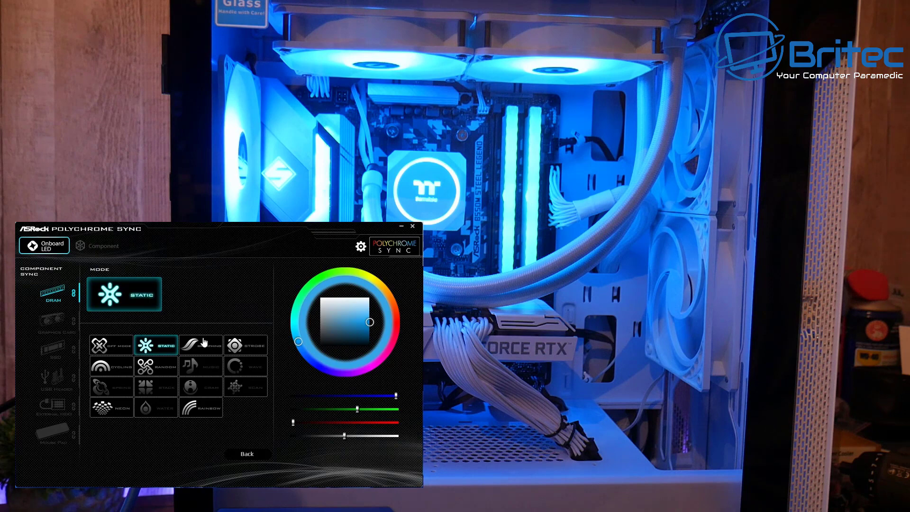
- Adjust the shade of the static DRAM lighting colour in Polychrome Sync
mouse_move(368, 324)
mouse_down()
mouse_move(339, 326)
mouse_move(370, 322)
mouse_move(370, 298)
mouse_up()
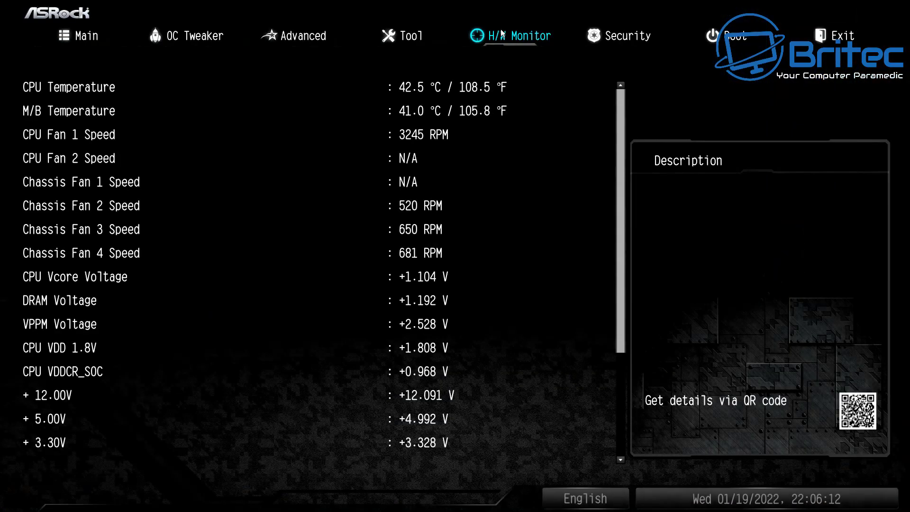
click(624, 41)
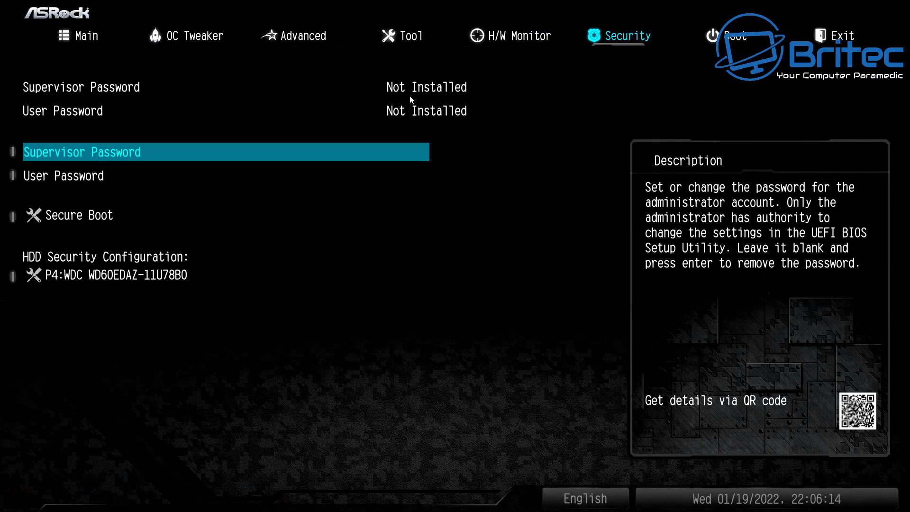
click(189, 40)
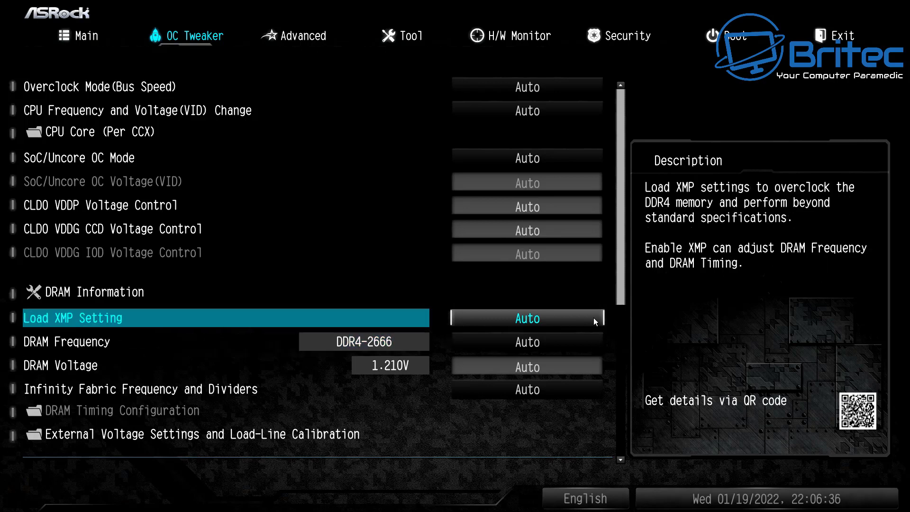
click(537, 323)
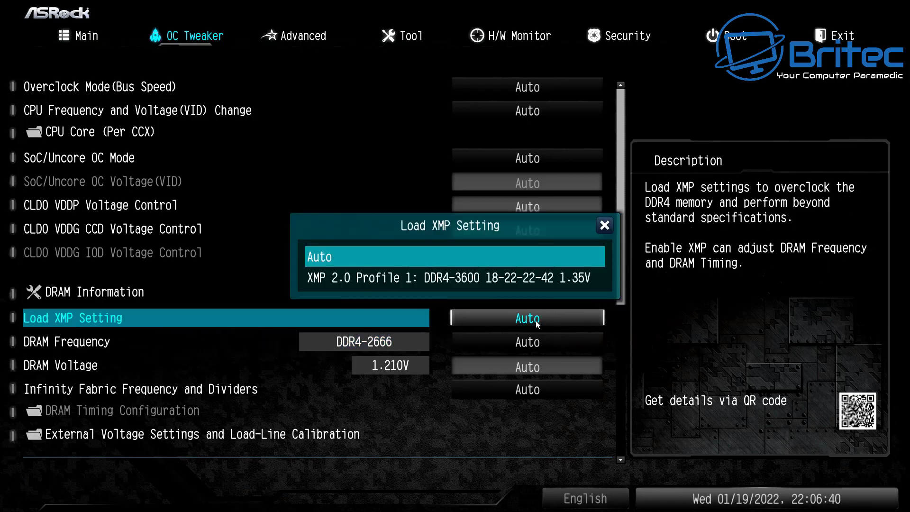
click(491, 280)
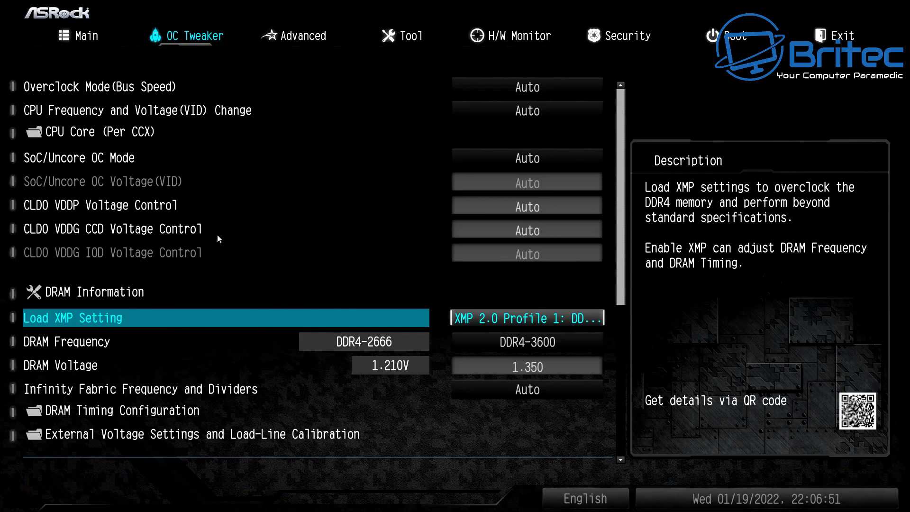
- Run the FanTuning function from the BIOS hardware monitor to detect the lowest fan speed
scroll(225, 408, down, 3)
scroll(226, 365, down, 7)
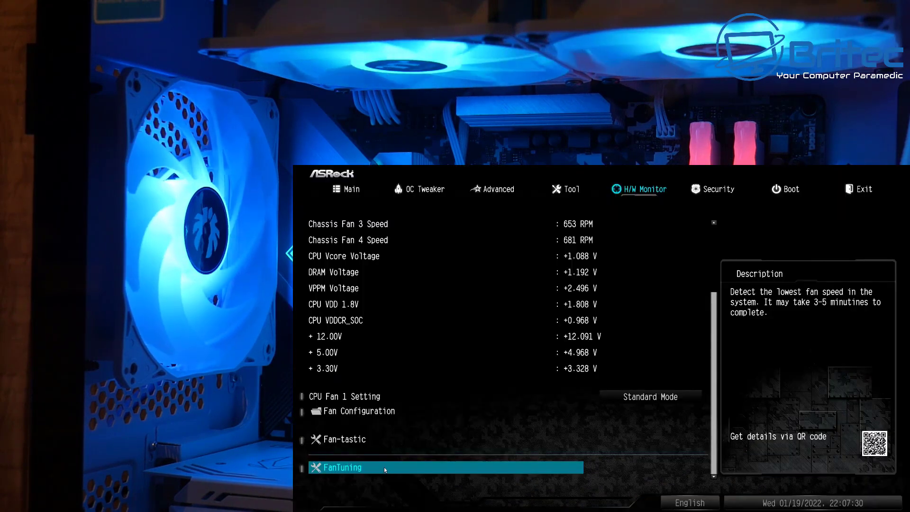
click(384, 467)
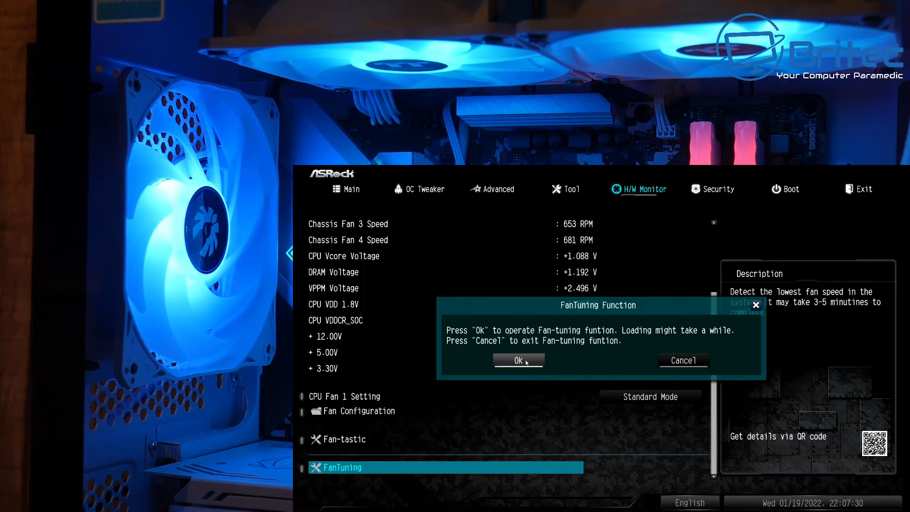
key(Return)
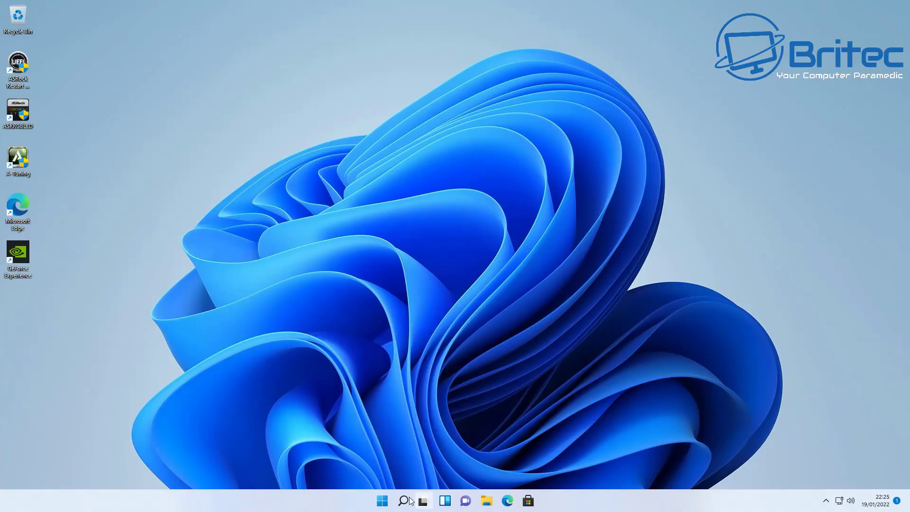
- Change the Windows 11 Pro product key in the activation settings by entering the product key, and activate Windows
click(382, 500)
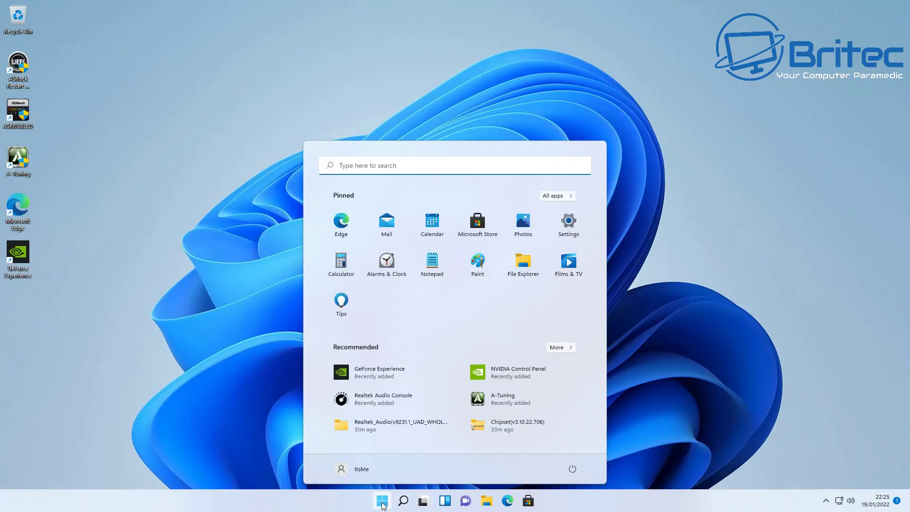
click(569, 218)
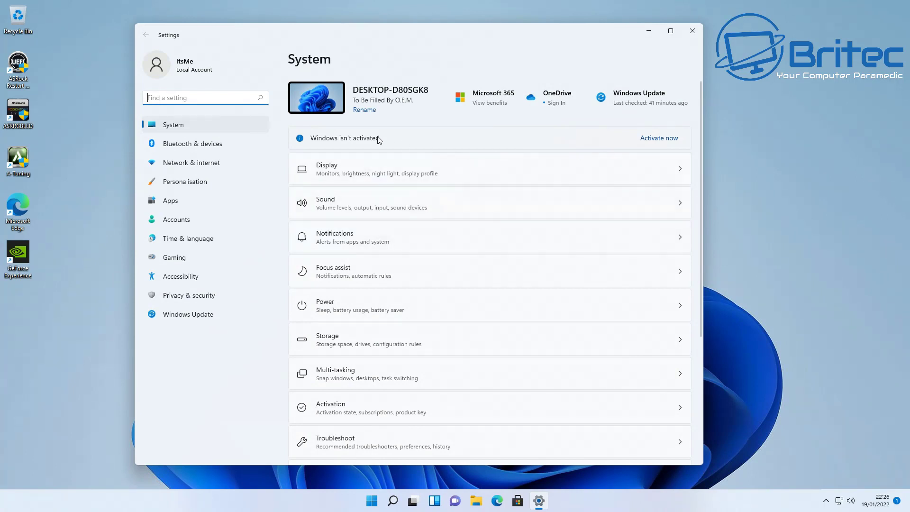
click(670, 137)
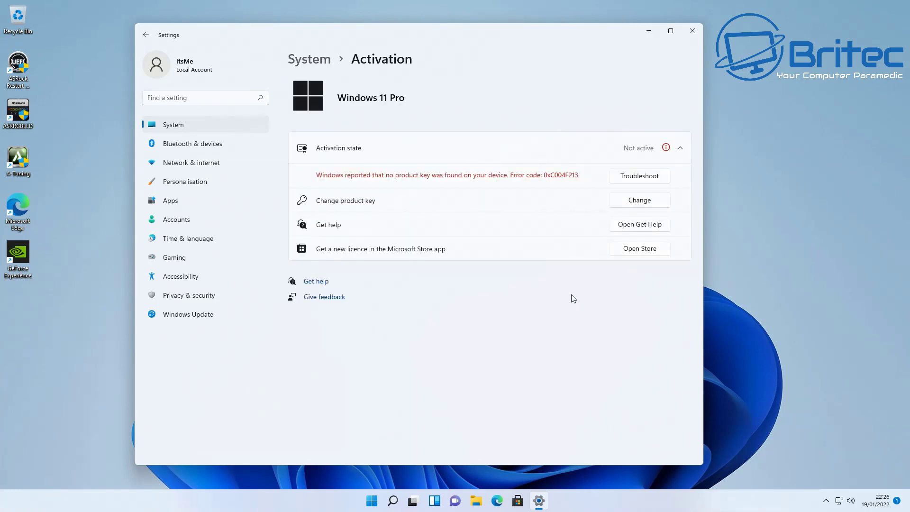
click(640, 201)
drag(419, 174, 485, 222)
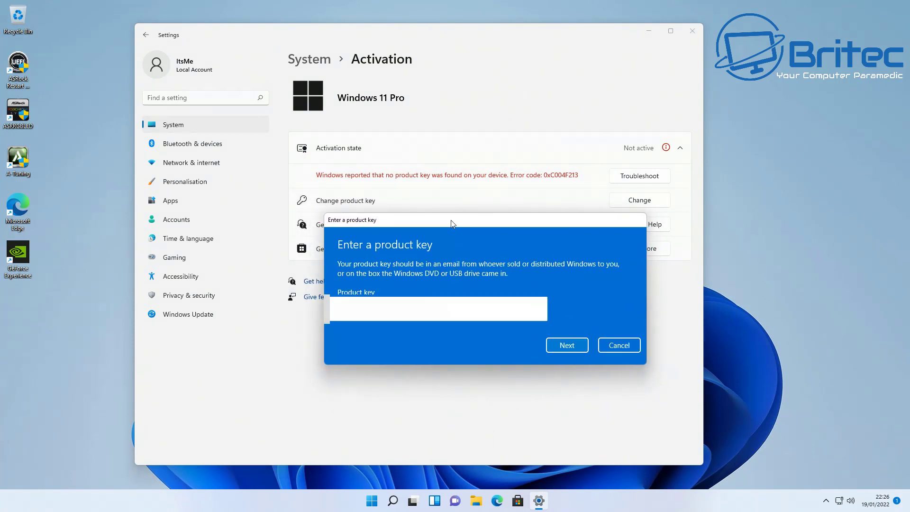
mouse_move(455, 223)
mouse_down()
mouse_move(439, 222)
mouse_move(447, 221)
mouse_up()
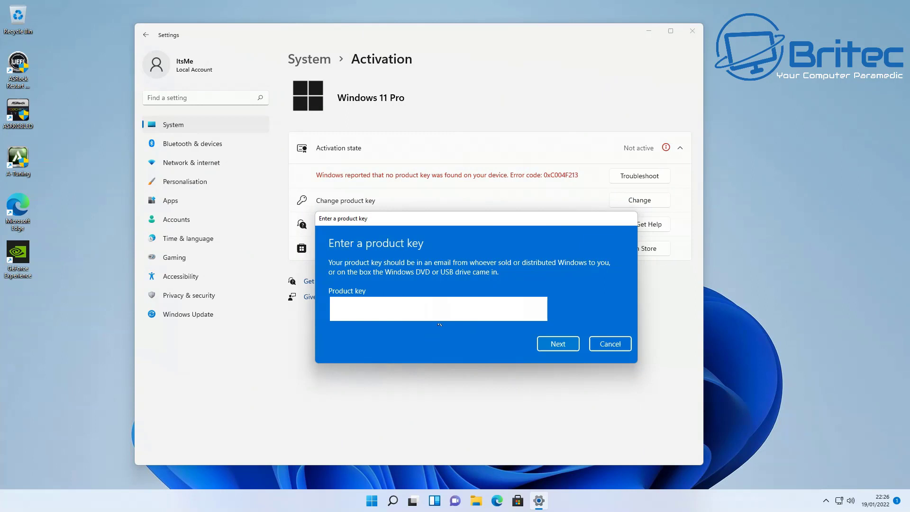
click(555, 344)
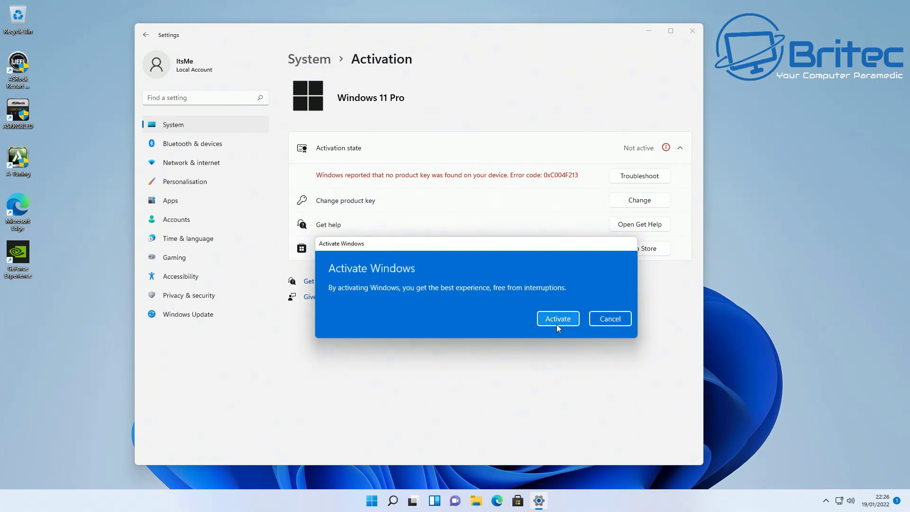
click(557, 320)
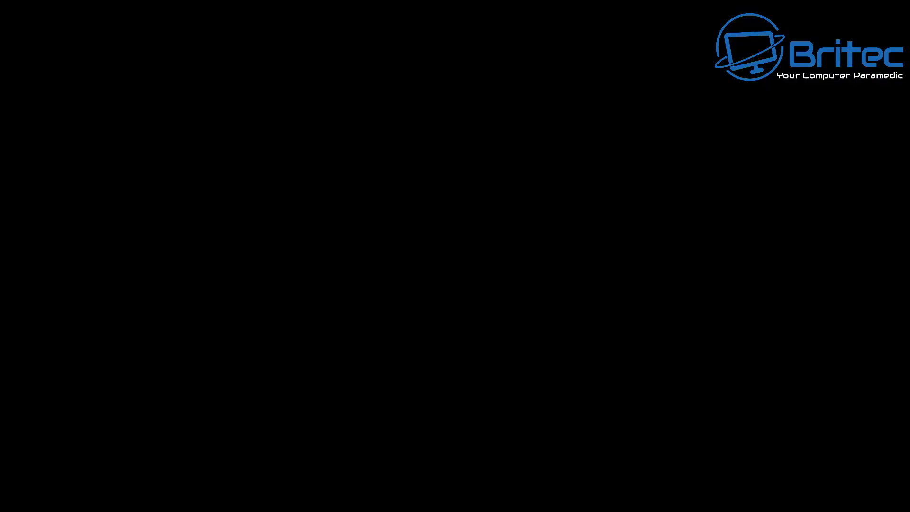
click(512, 172)
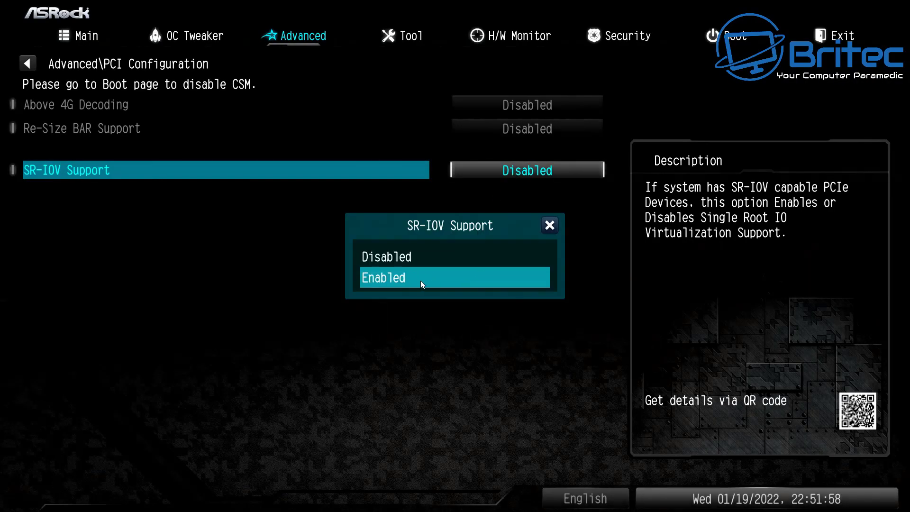
click(420, 280)
click(495, 167)
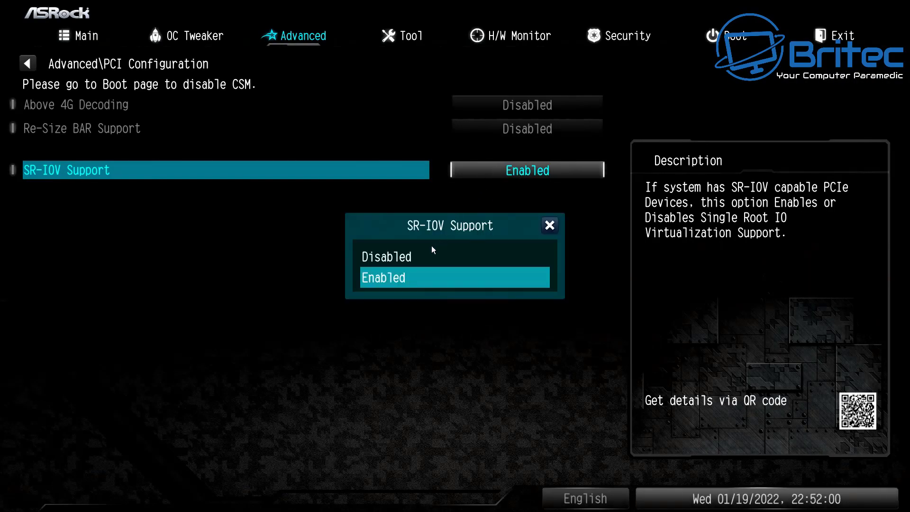
click(416, 258)
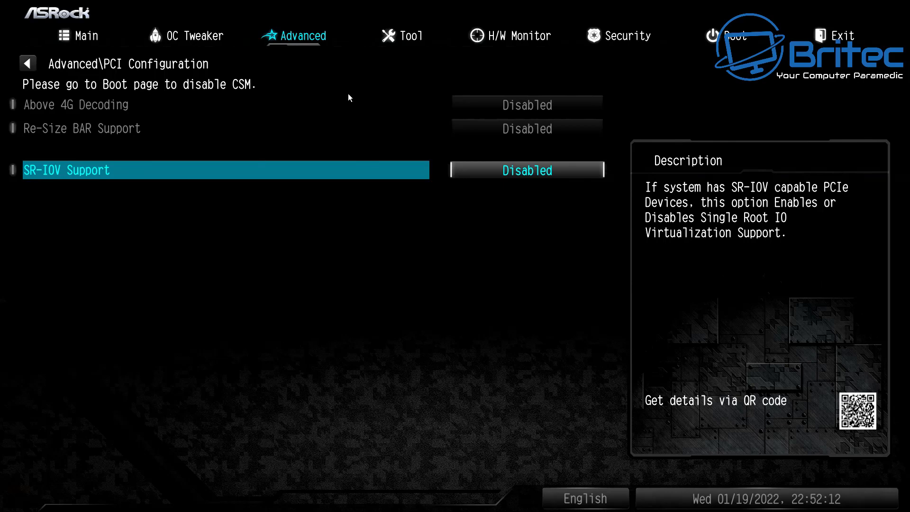
- Disable CSM (Compatibility Support Module) in the BIOS boot settings
click(758, 38)
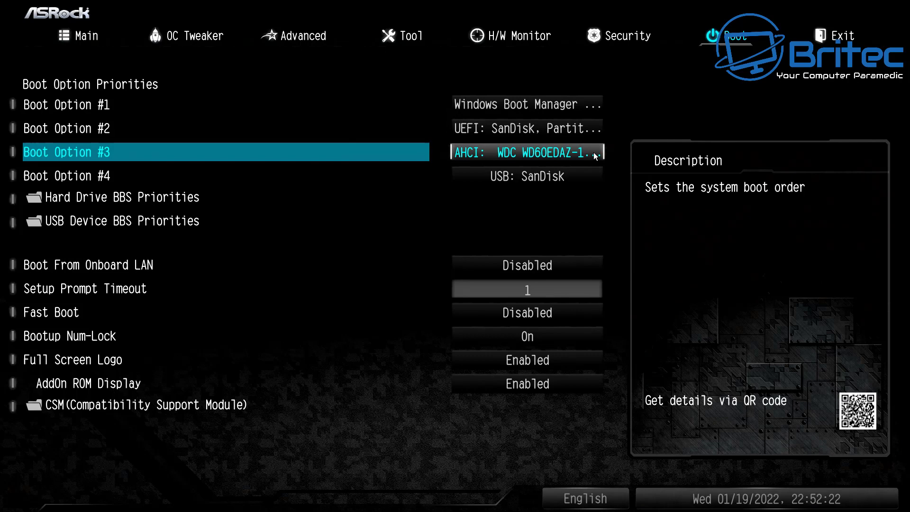
click(225, 405)
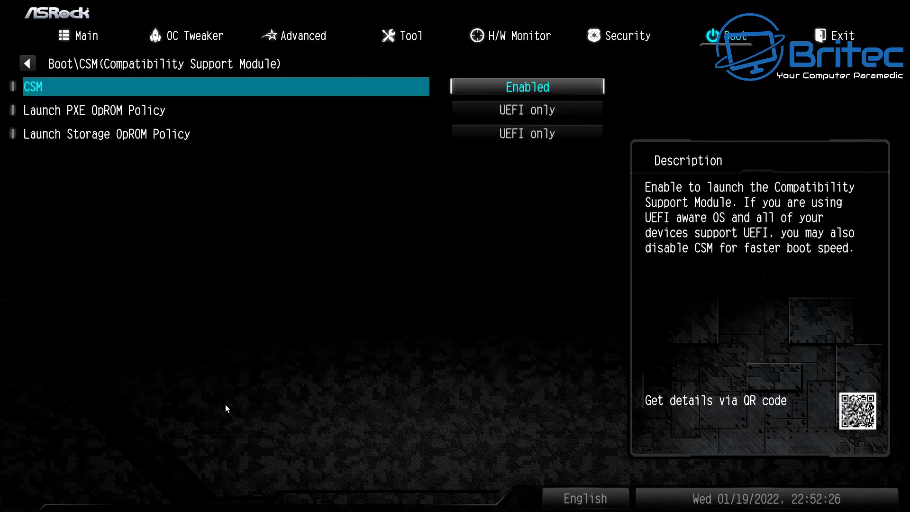
click(515, 87)
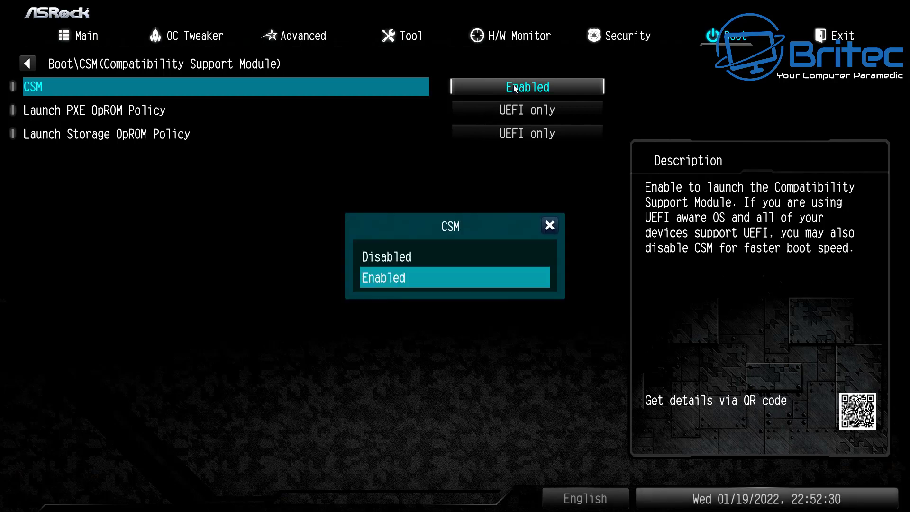
click(415, 259)
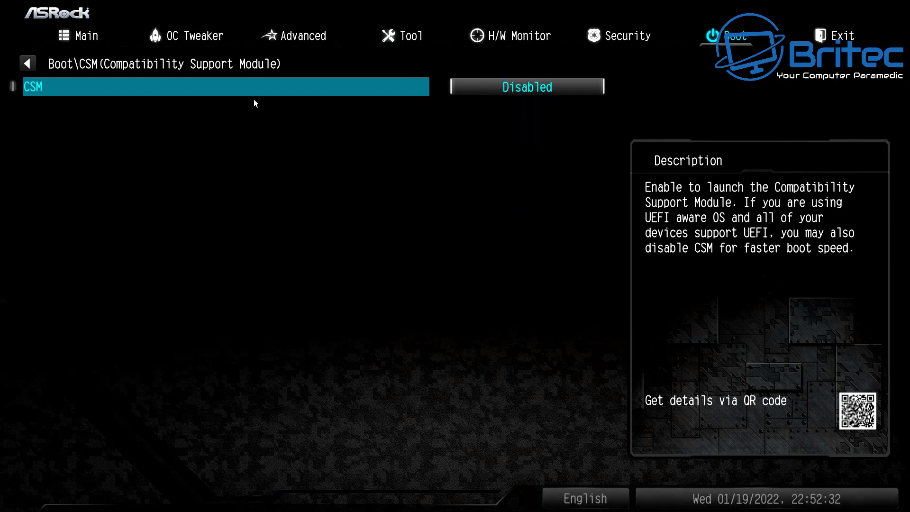
- Enable Above 4G Decoding and Re-Size BAR Support in the BIOS PCI configuration, and save the changes and exit
click(300, 38)
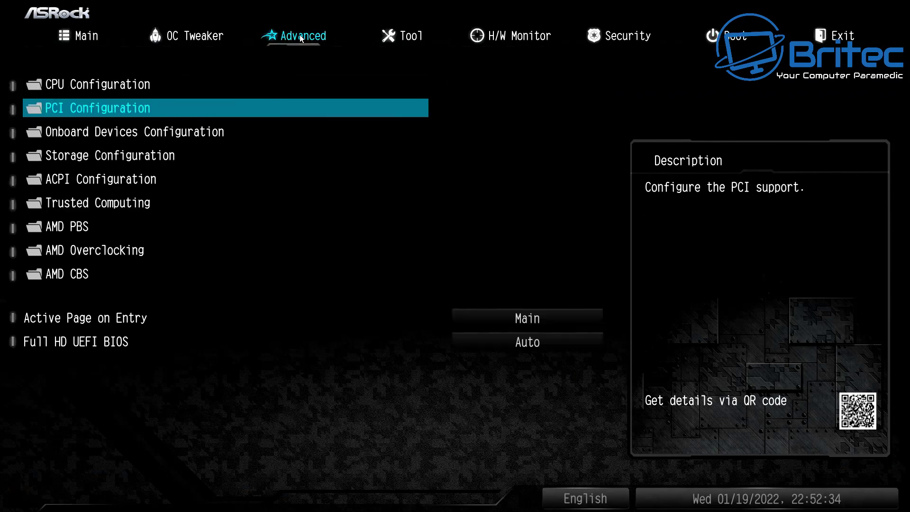
click(127, 108)
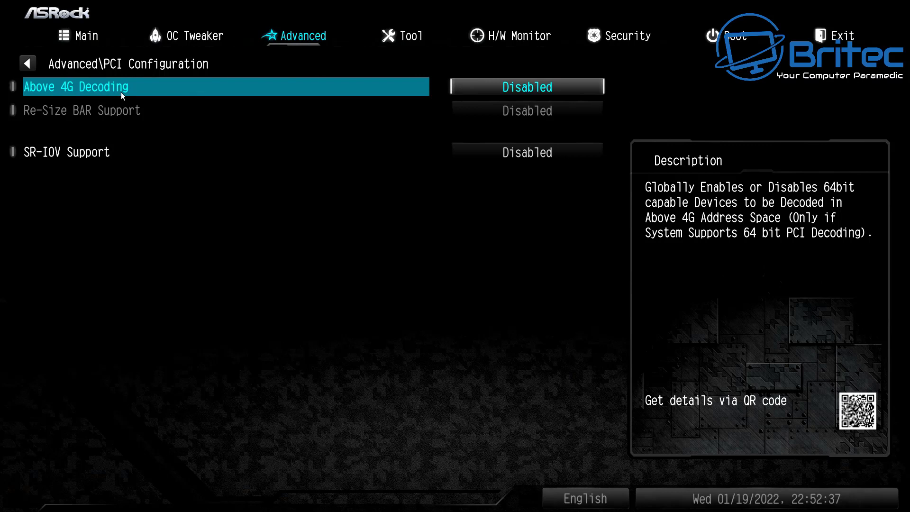
click(504, 85)
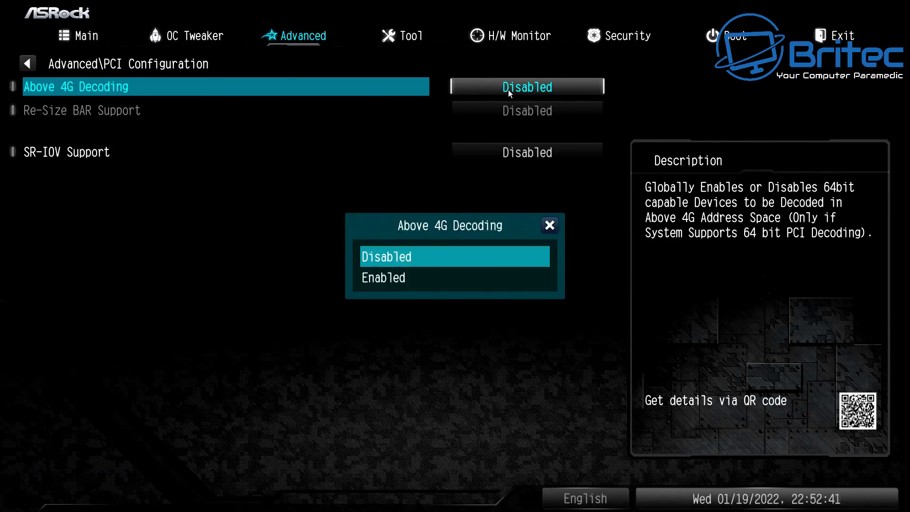
click(397, 280)
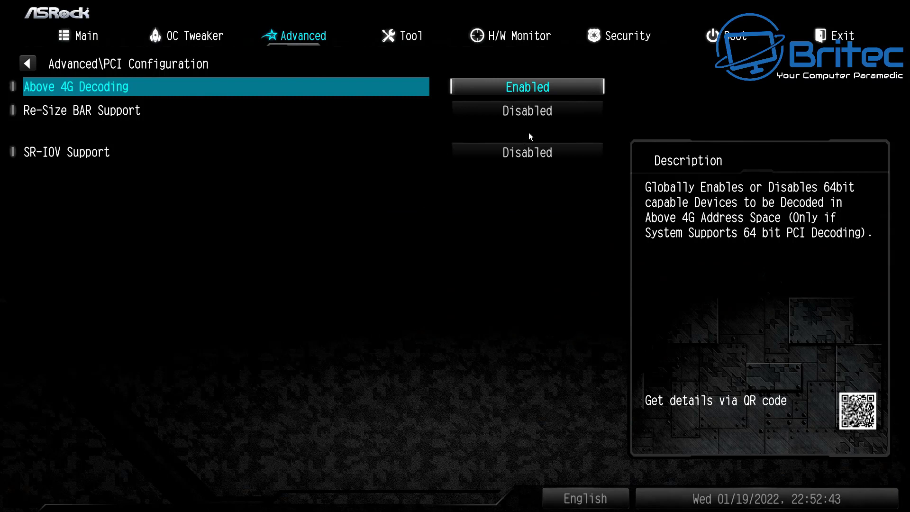
click(528, 111)
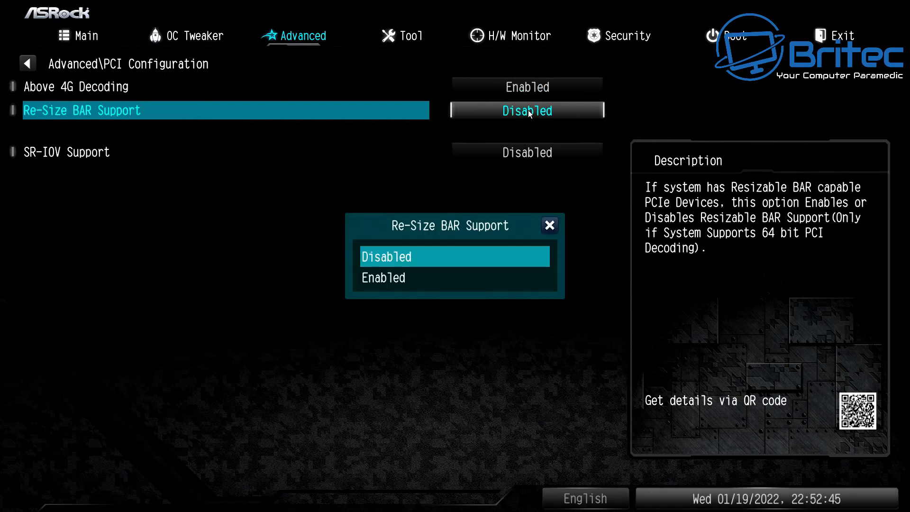
click(411, 280)
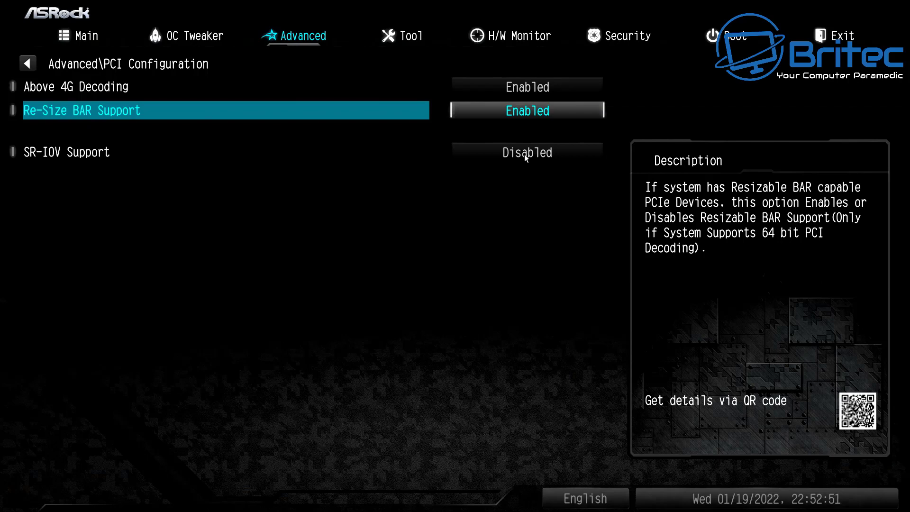
key(F10)
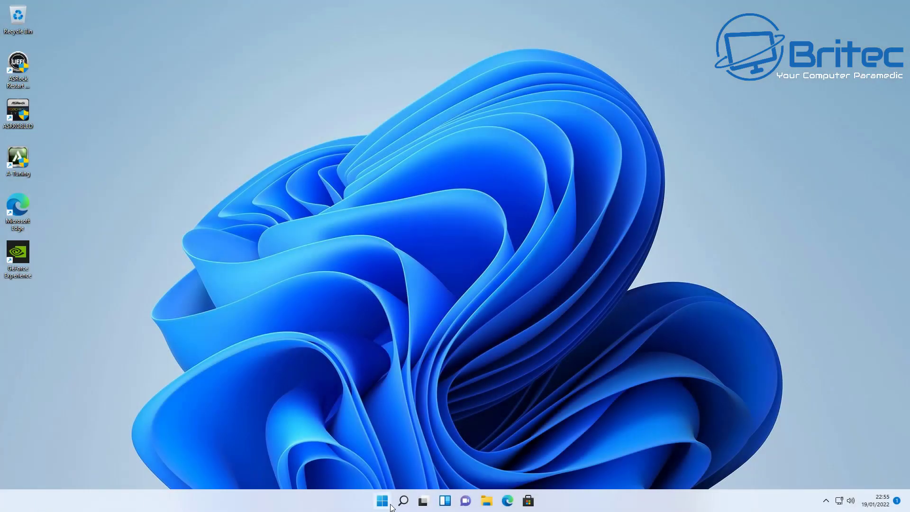
- Open Task Manager in Windows, review the running processes and their resource use, and close it
right_click(382, 501)
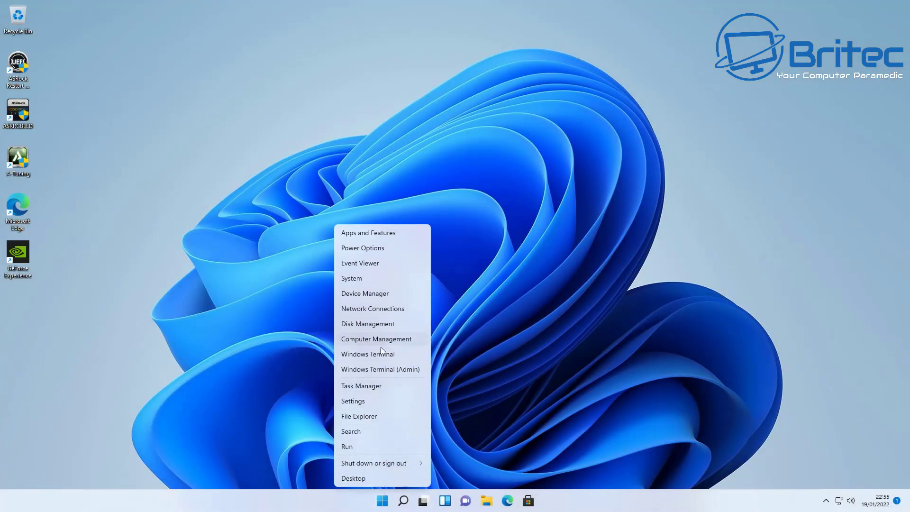
click(373, 386)
drag(169, 121, 422, 112)
click(391, 293)
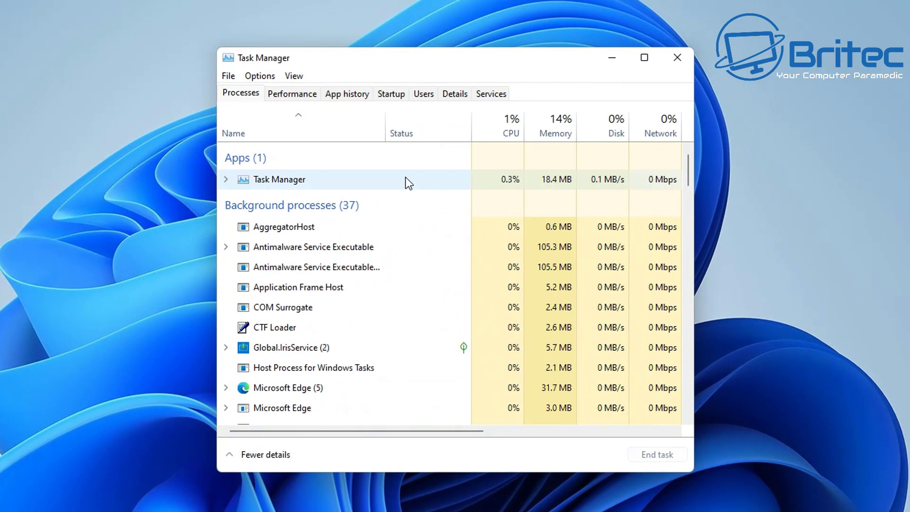
click(286, 76)
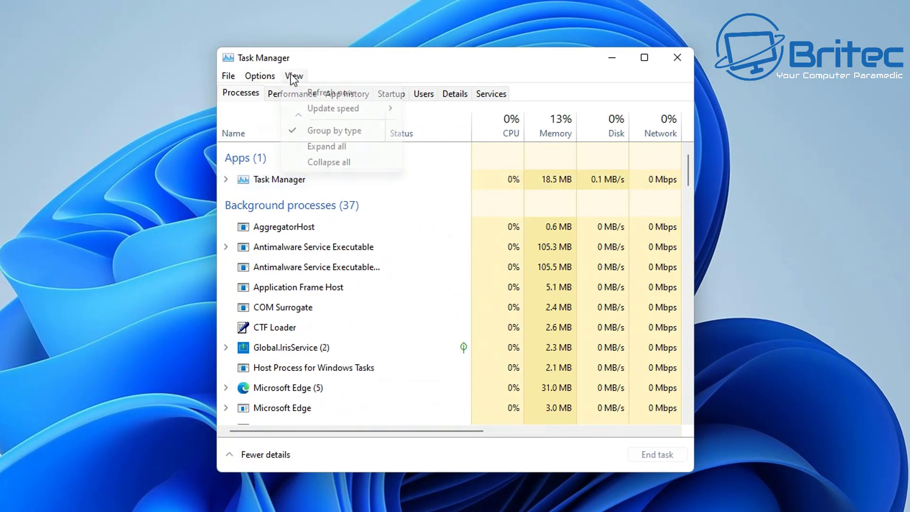
mouse_move(264, 75)
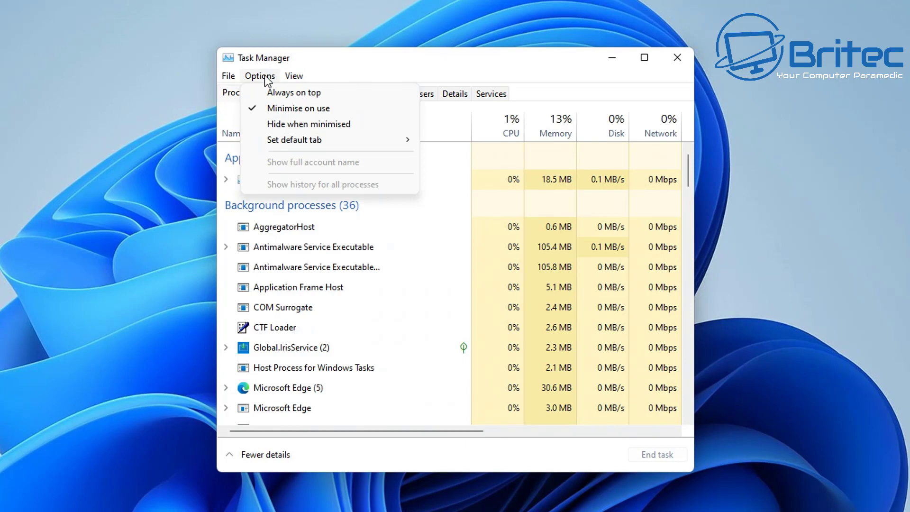
click(294, 93)
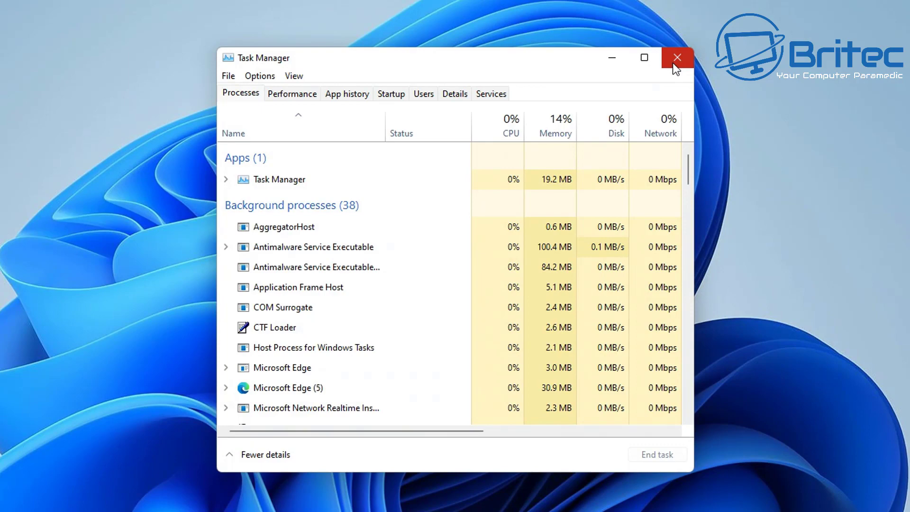
click(674, 65)
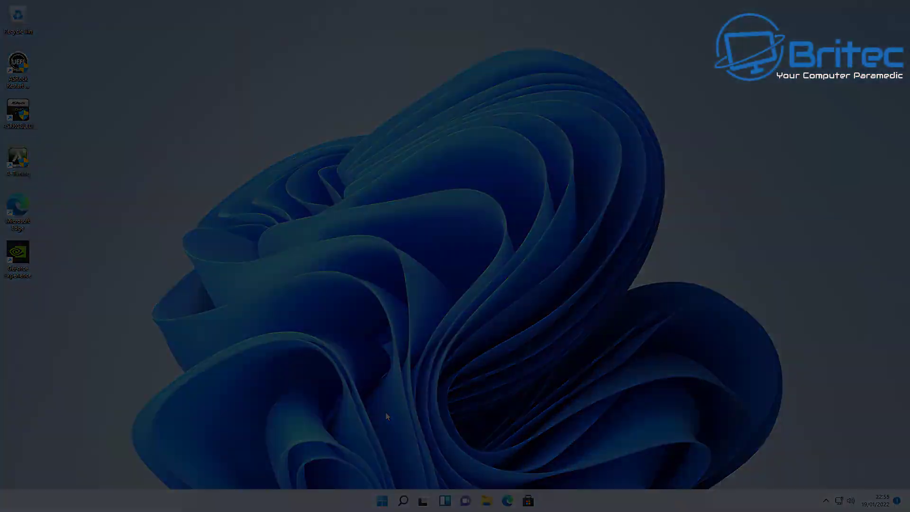
- Check the available refresh rates for Display 1 in the advanced display settings, and close Settings
right_click(431, 196)
click(485, 275)
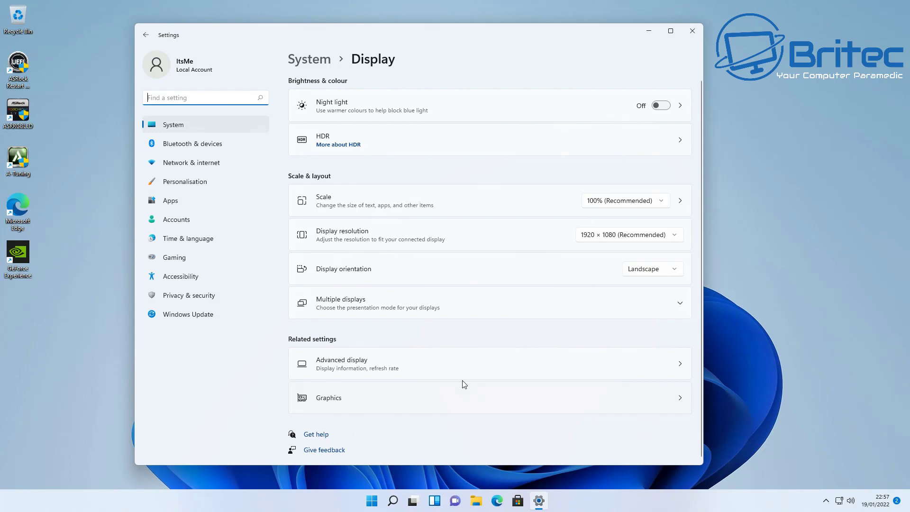
click(421, 365)
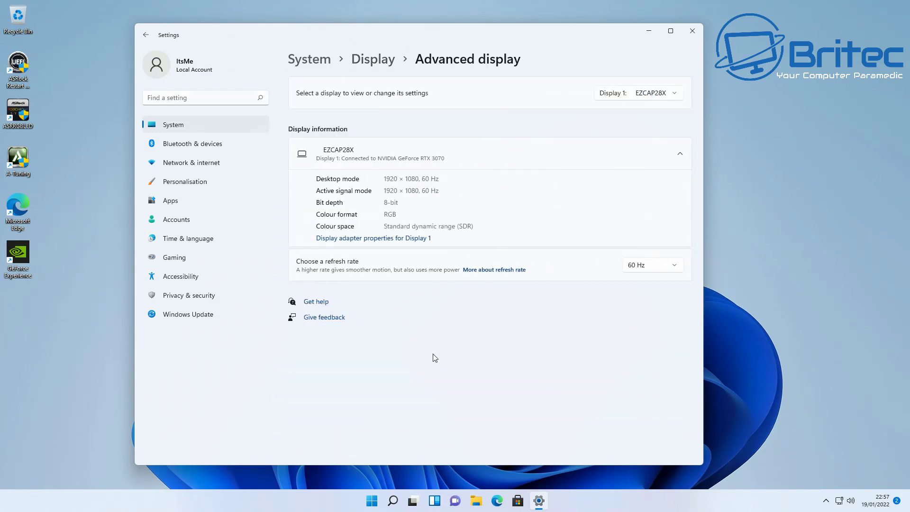
click(677, 270)
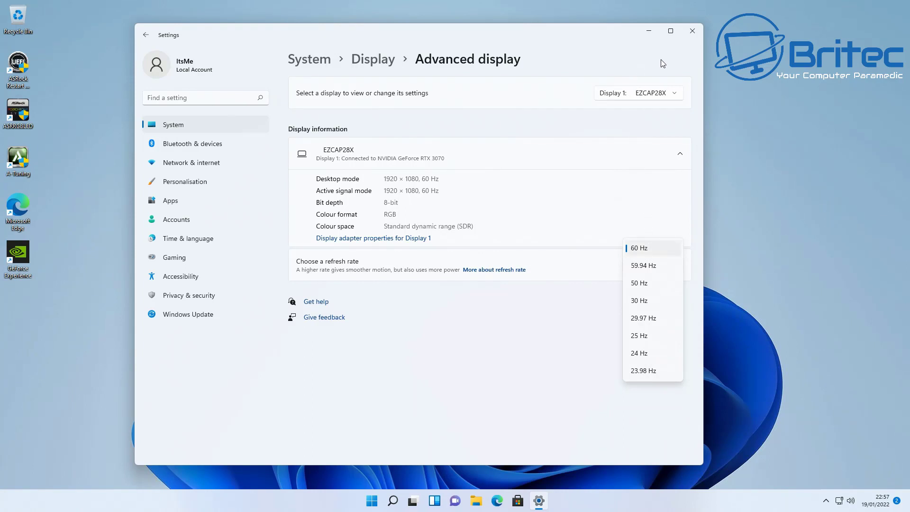
click(692, 33)
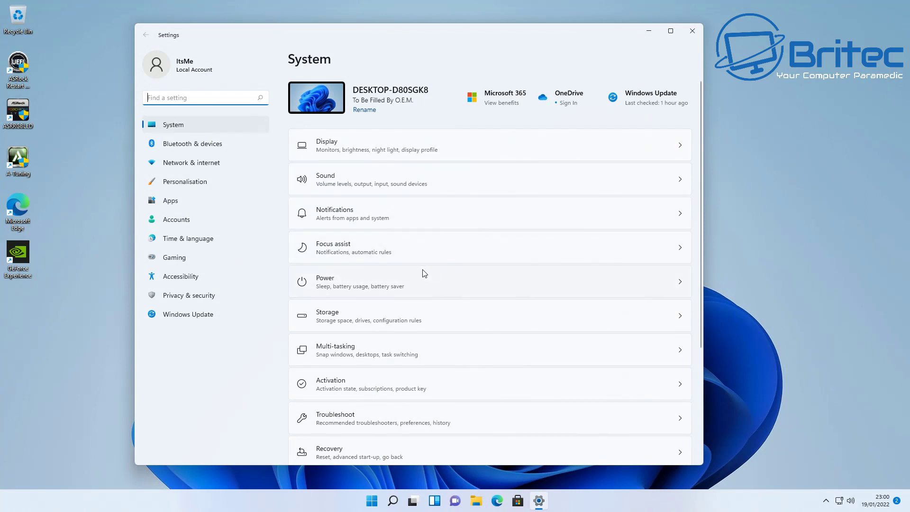
- Turn off the general privacy options for locally relevant website content, app launch tracking, and suggested content in Settings
click(180, 297)
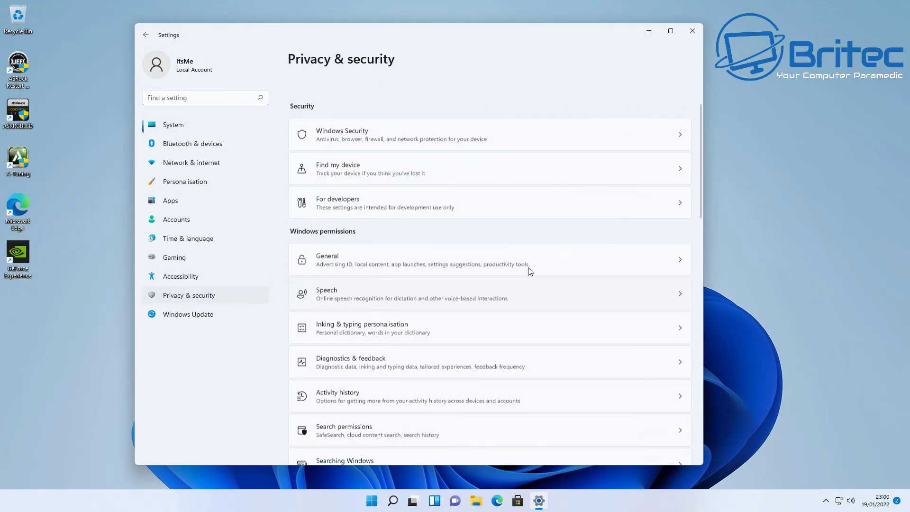
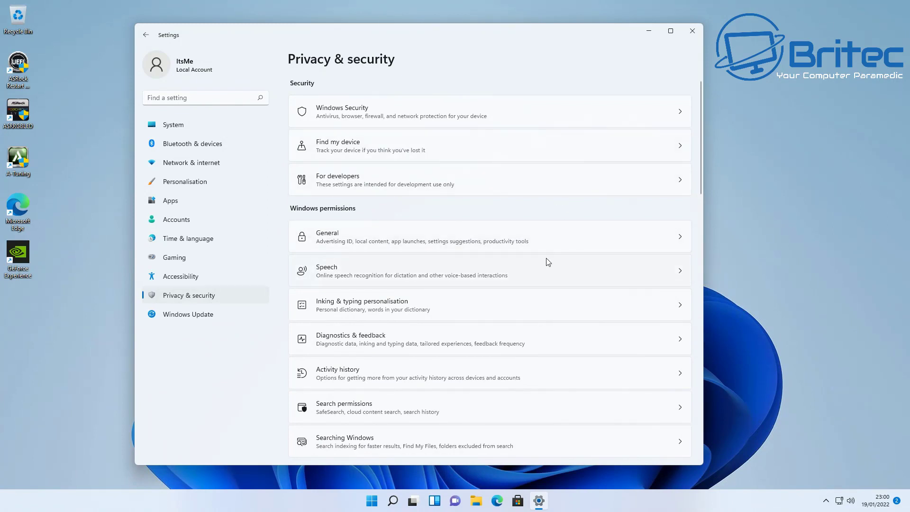
click(616, 245)
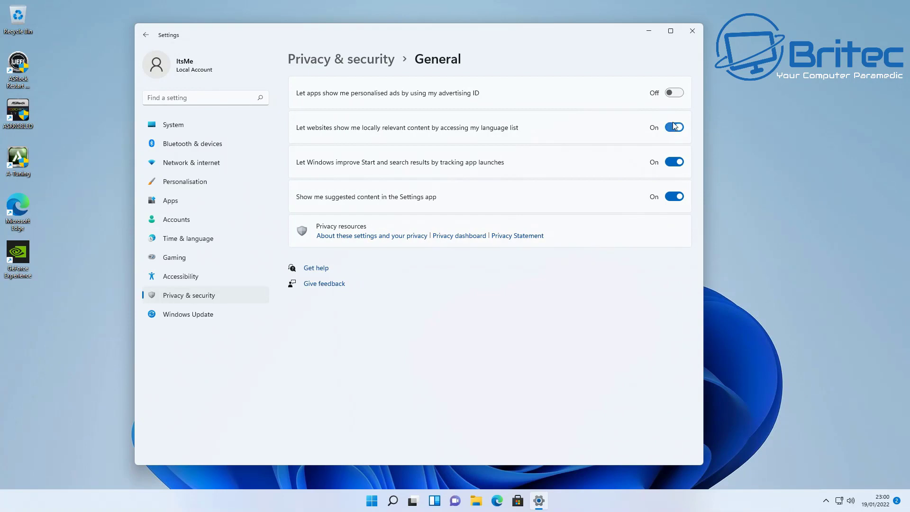
click(674, 127)
click(674, 162)
click(674, 196)
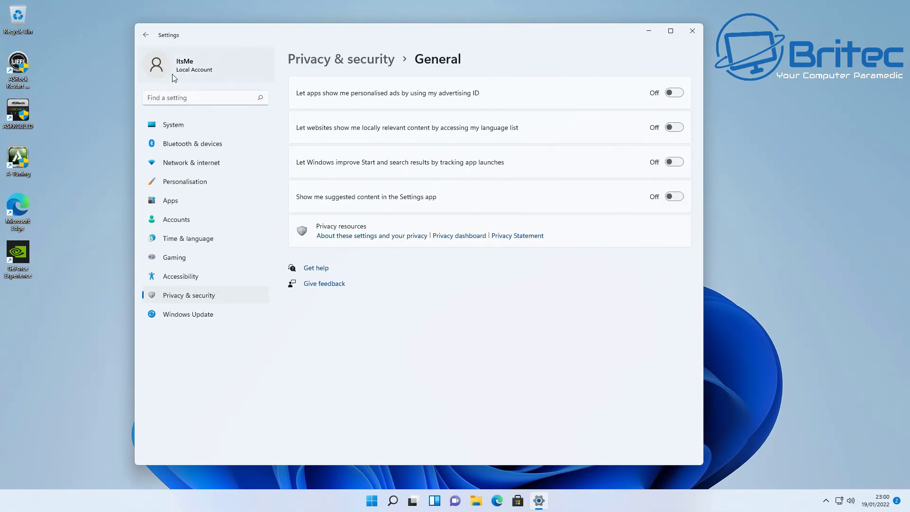
- Check the online speech recognition setting, and turn off the personal inking and typing dictionary
click(146, 36)
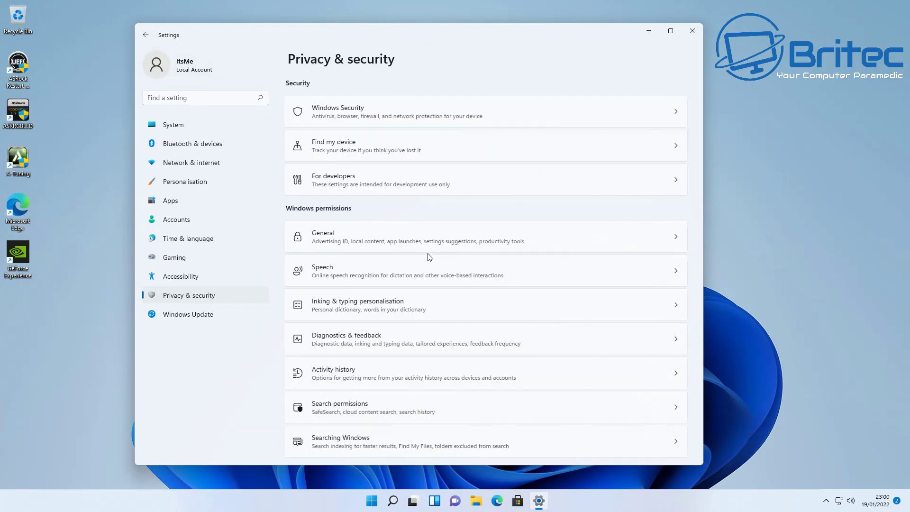
click(404, 281)
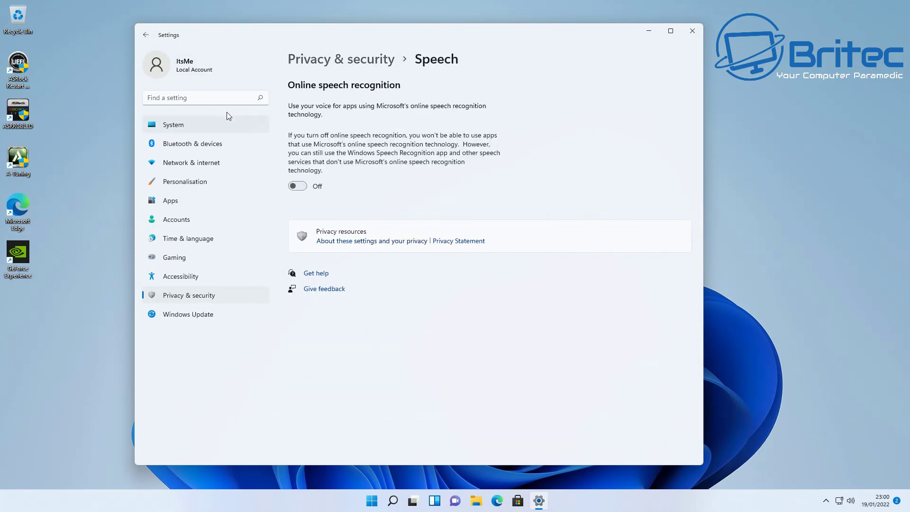
click(147, 36)
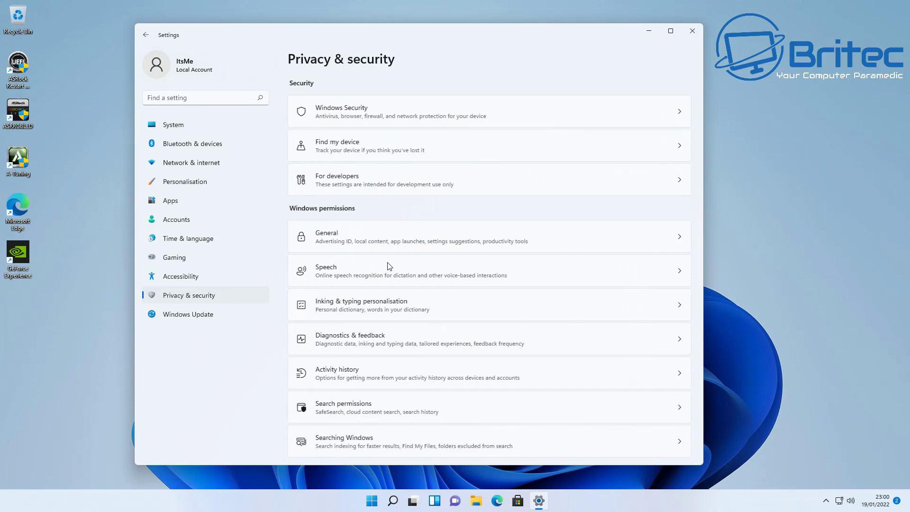
click(386, 302)
click(677, 126)
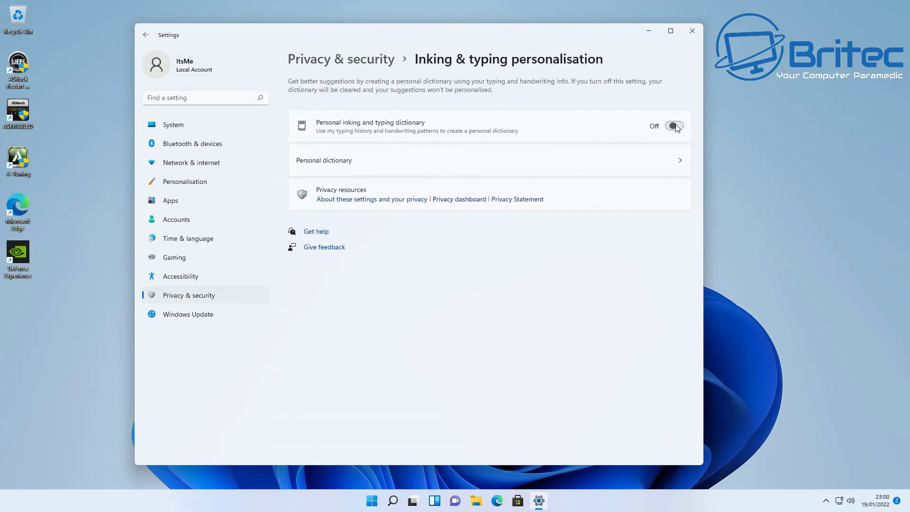
- Clear the personal dictionary used for typing suggestions, and return to the Privacy & security overview
click(666, 164)
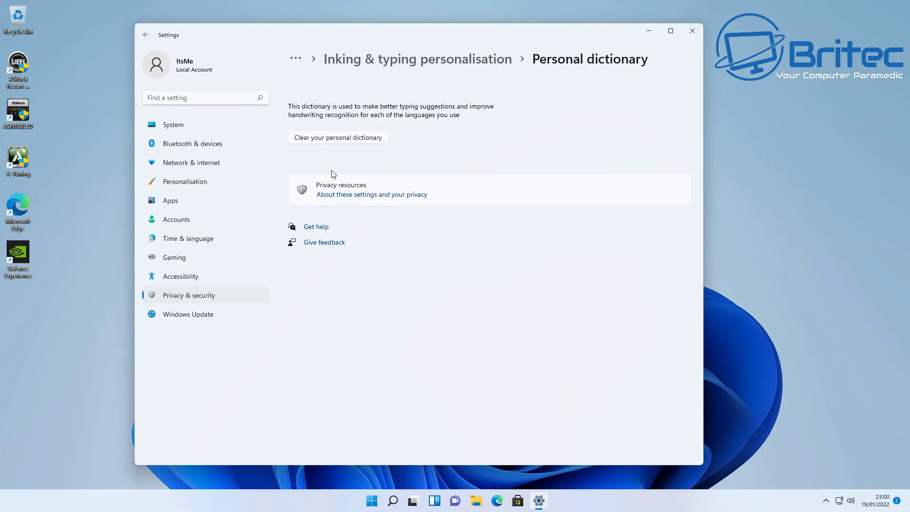
click(334, 141)
click(146, 35)
click(146, 36)
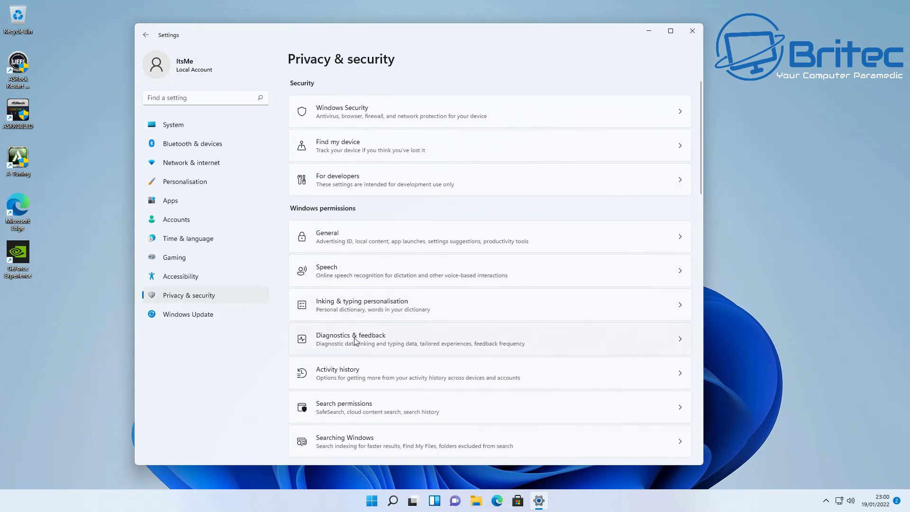
- Delete the diagnostic data that Microsoft has collected about this device in the Diagnostics & feedback settings
click(355, 339)
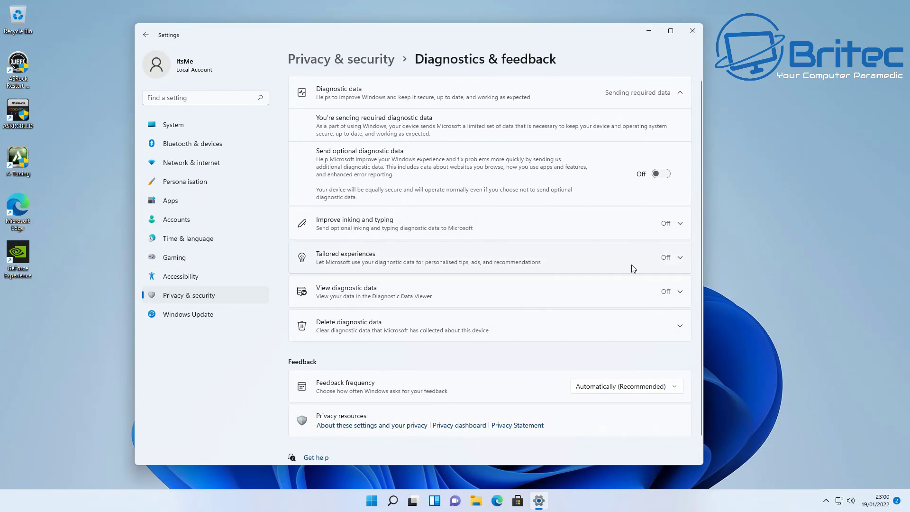
scroll(633, 316, down, 1)
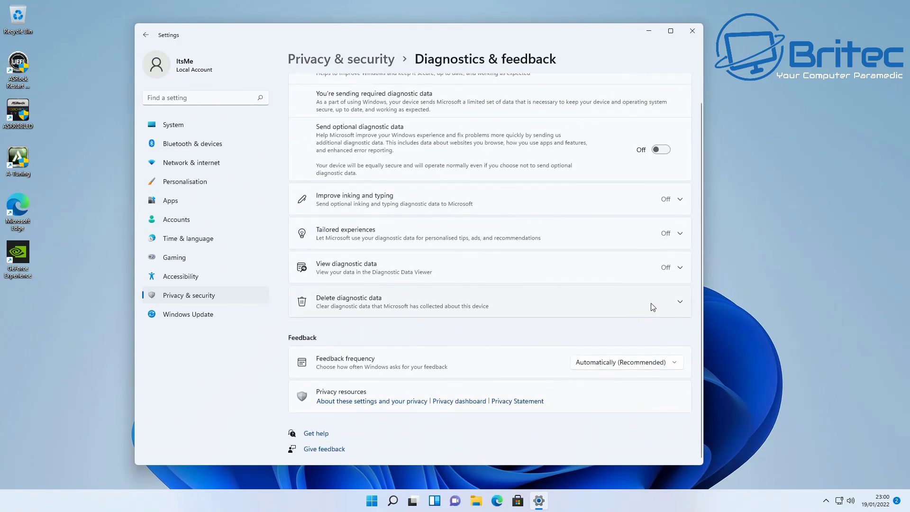
click(650, 304)
click(647, 333)
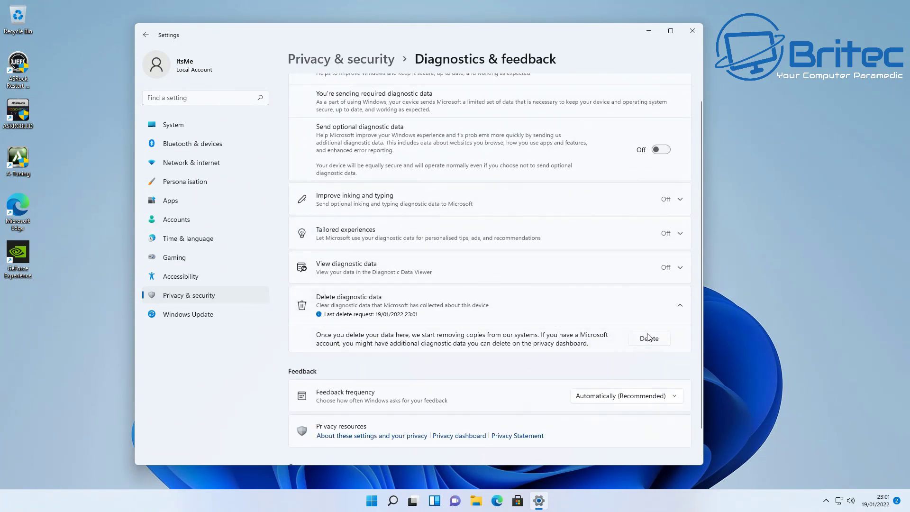
- Set the feedback frequency to Never, and return to the Privacy & security overview
scroll(512, 326, down, 1)
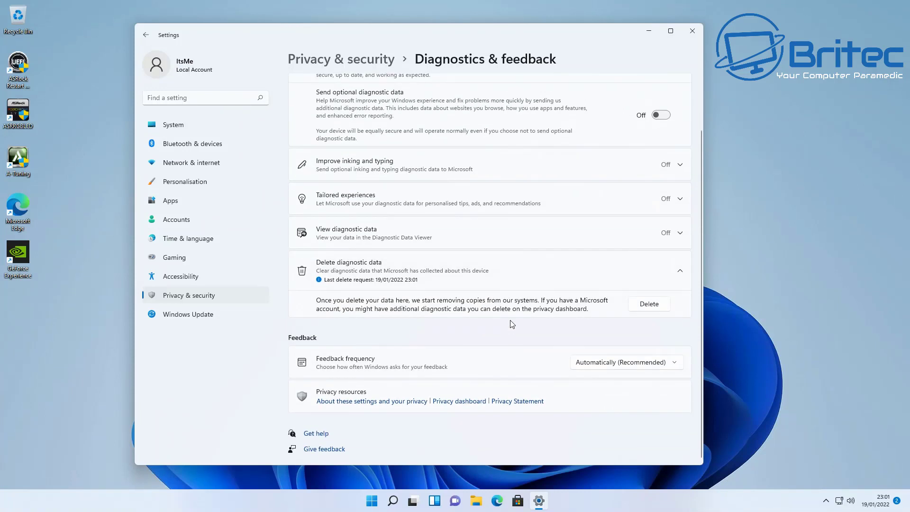
click(629, 362)
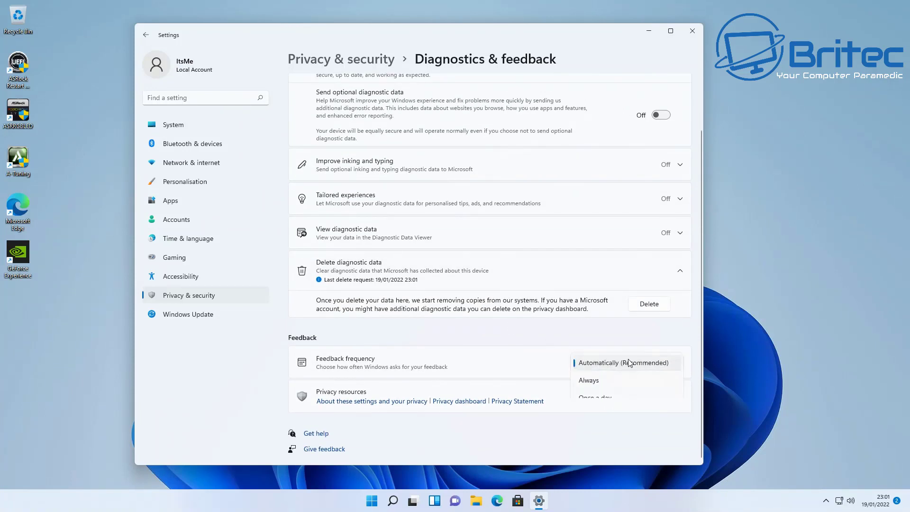
click(597, 431)
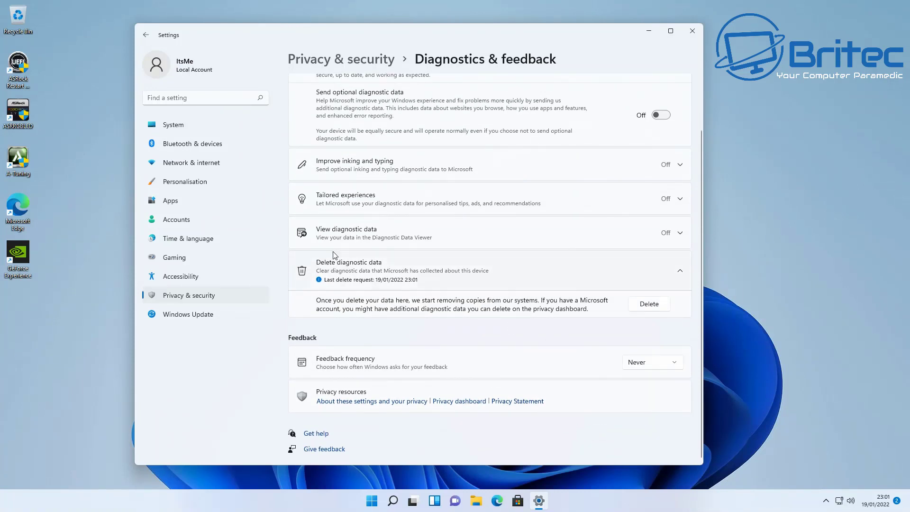
click(146, 35)
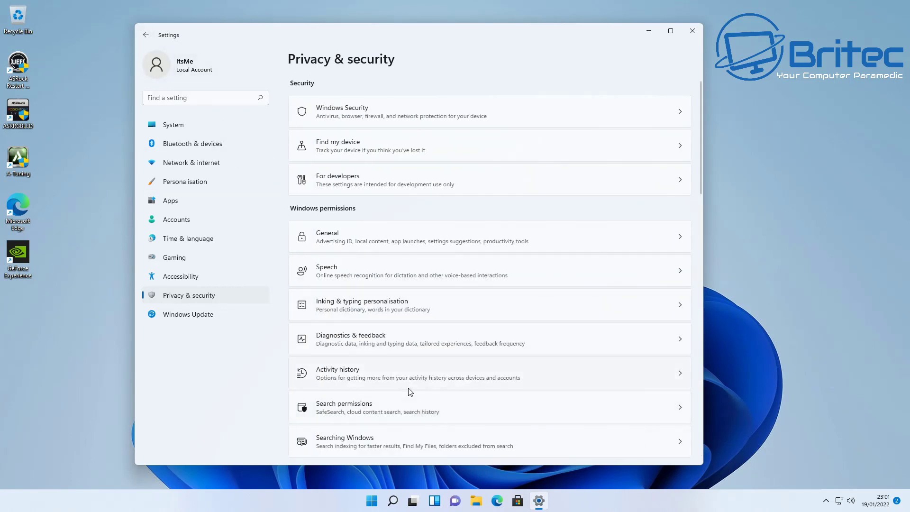
- Stop storing activity history on this device, clear the existing activity history, and return to the Privacy & security overview
click(368, 371)
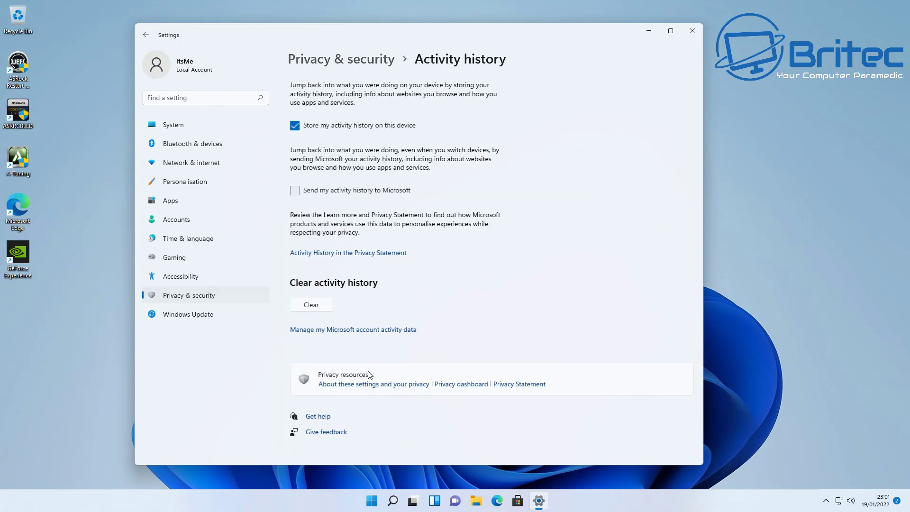
click(293, 126)
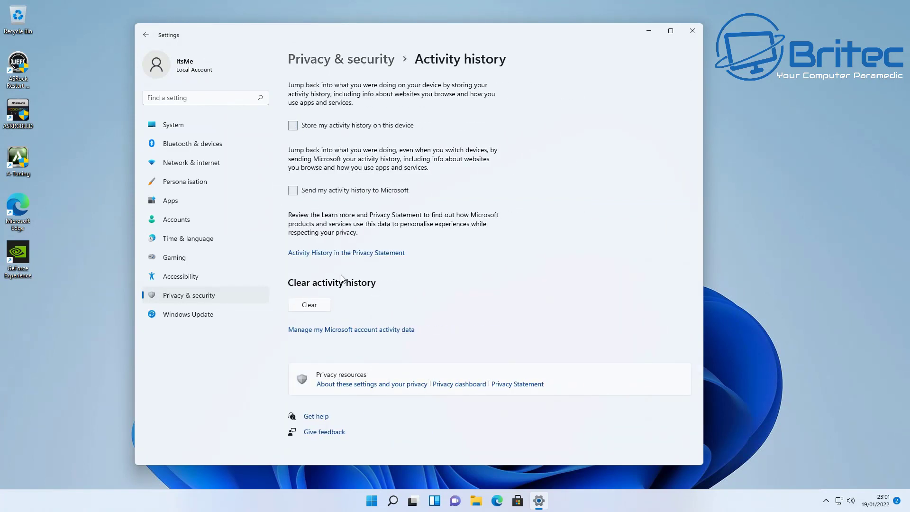
click(314, 305)
click(277, 281)
click(146, 35)
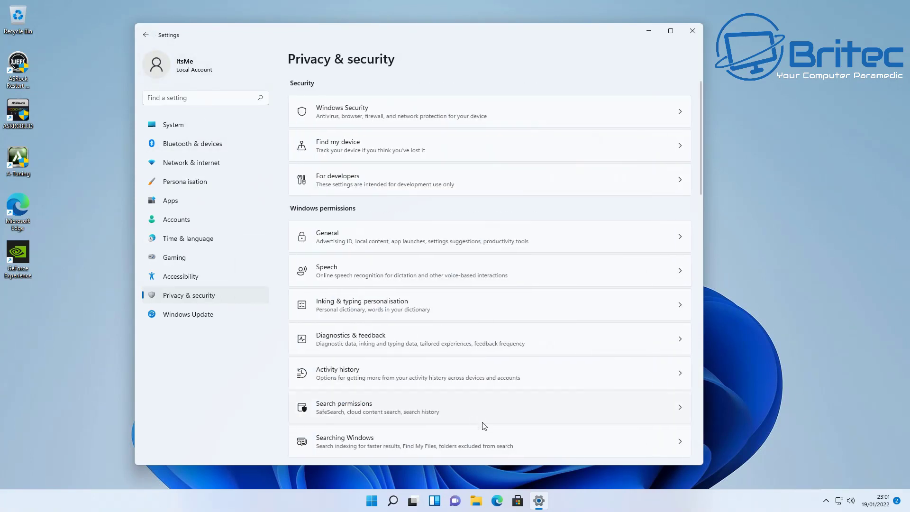
- Review the Search permissions and Searching Windows settings, including SafeSearch, cloud content search, search history, and indexing options
scroll(473, 407, down, 2)
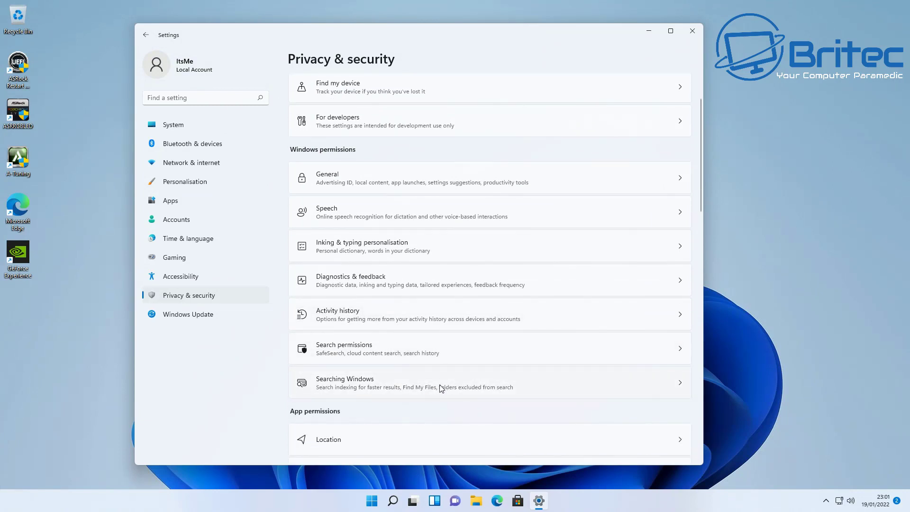
click(406, 350)
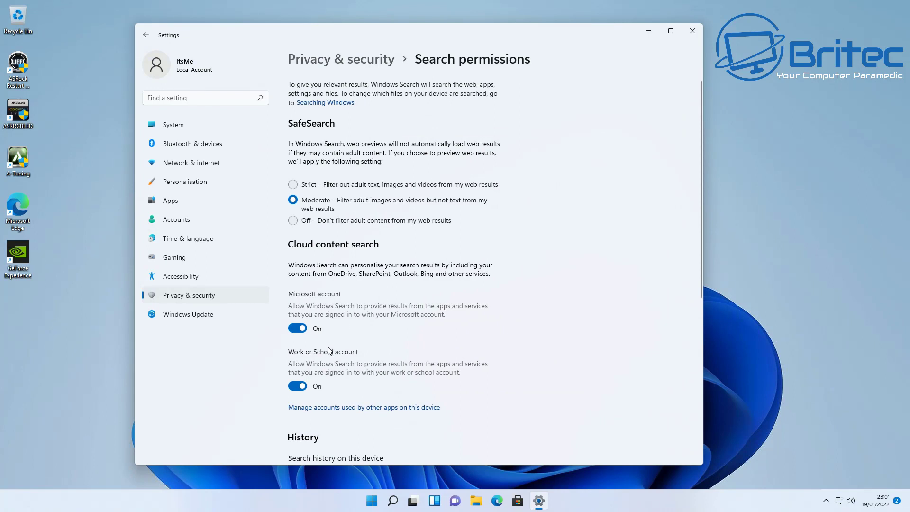
scroll(329, 350, down, 2)
scroll(329, 350, down, 2)
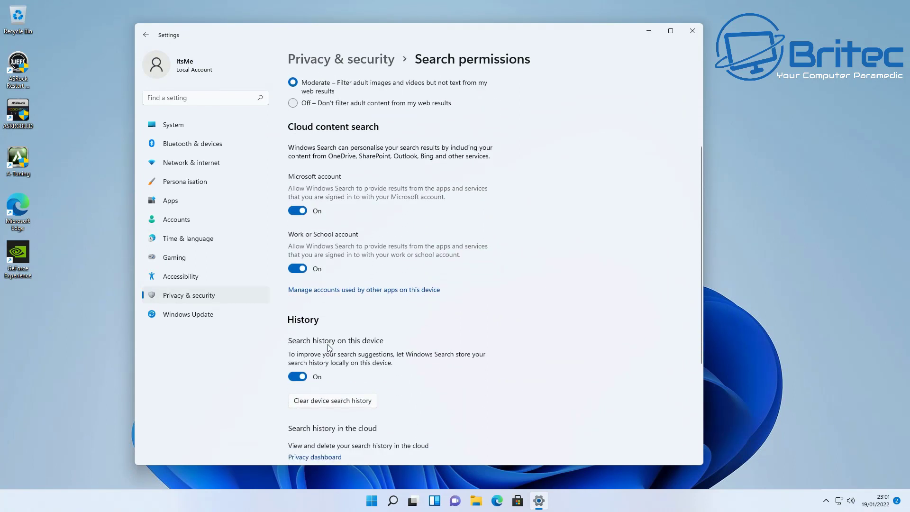
scroll(328, 344, down, 5)
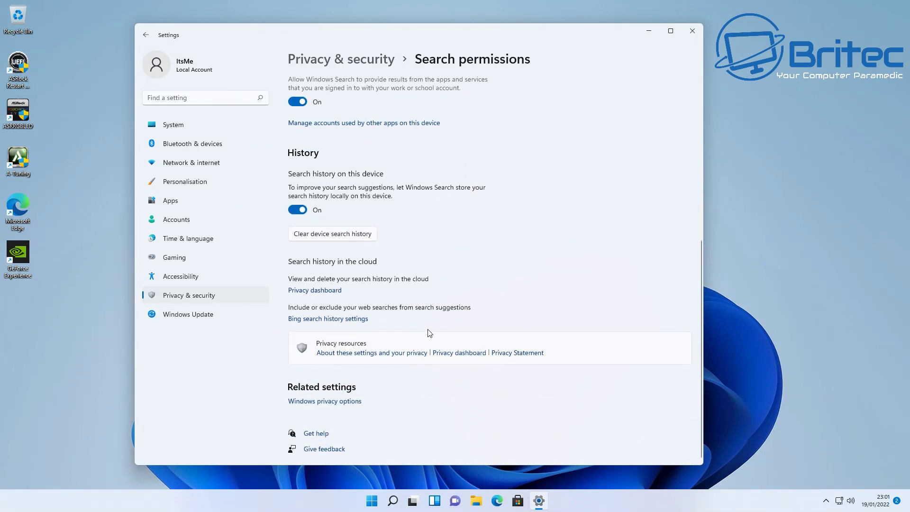
click(145, 35)
click(364, 444)
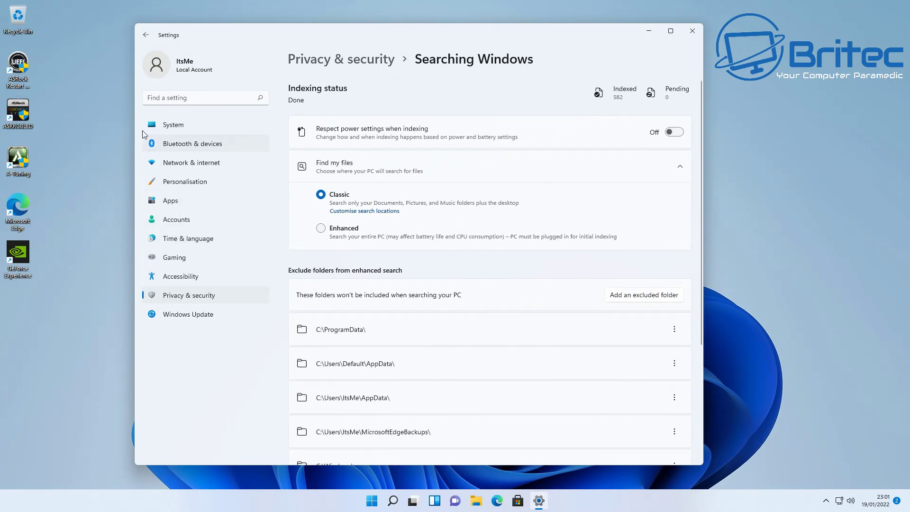
click(144, 37)
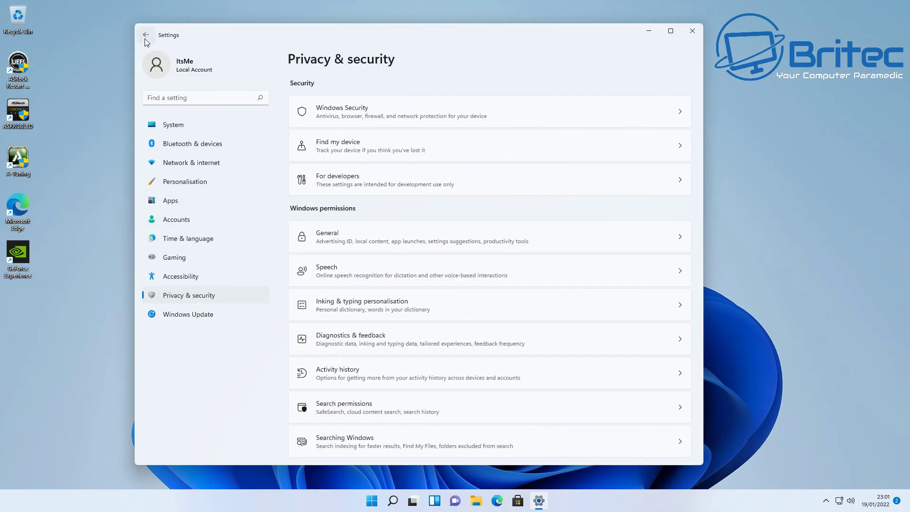
scroll(442, 402, down, 1)
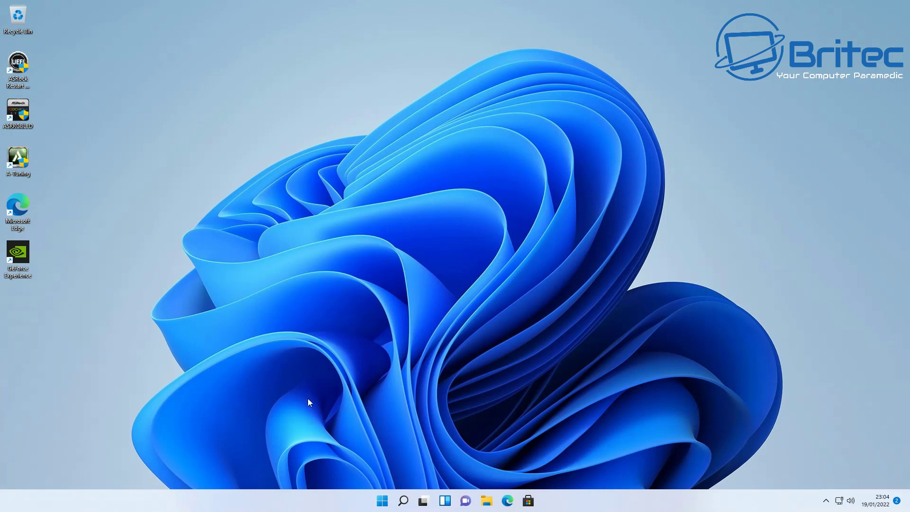
- Open Windows Update in Settings and start installing the pending updates
click(382, 501)
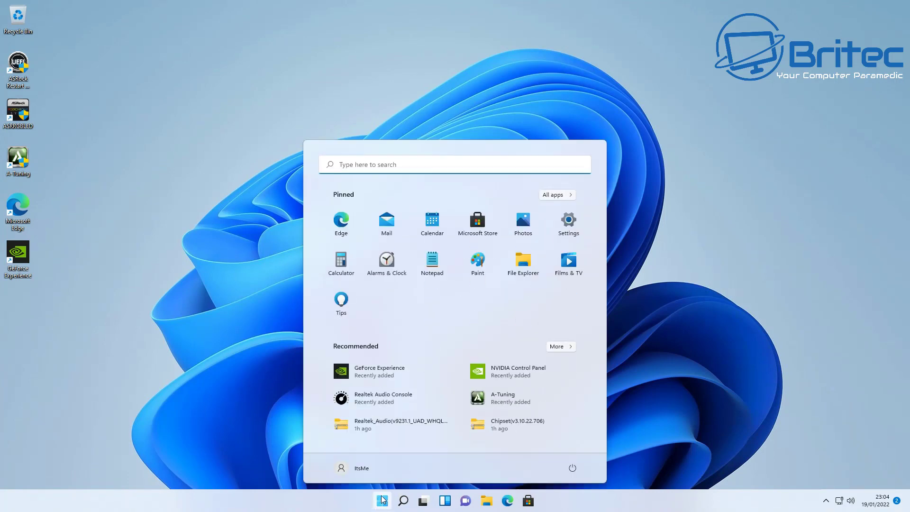
click(570, 230)
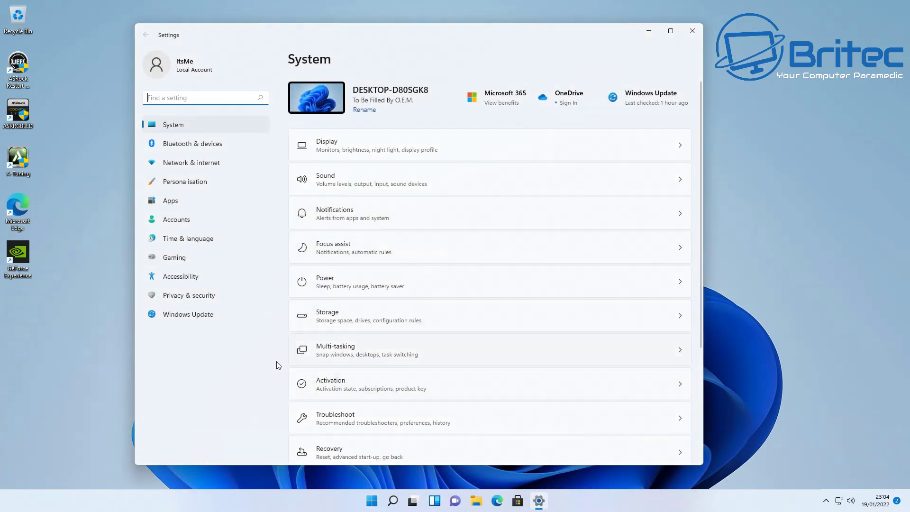
click(213, 315)
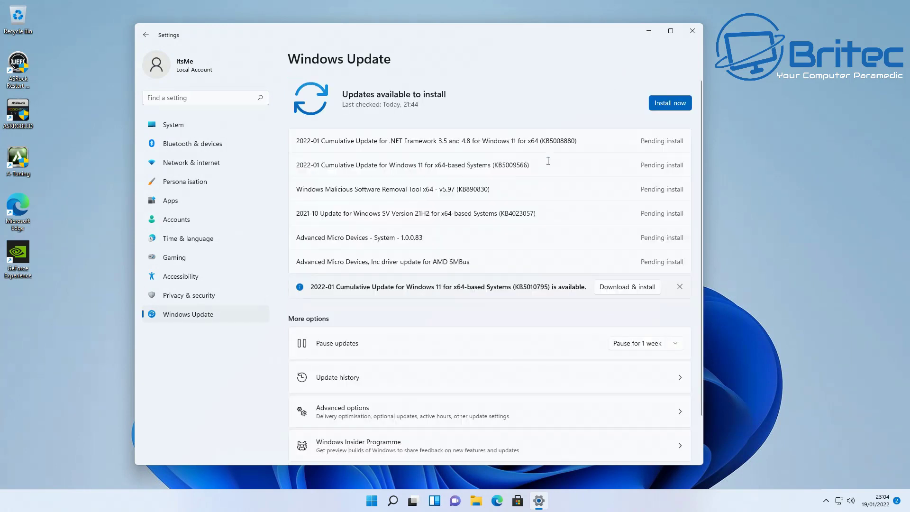
click(667, 104)
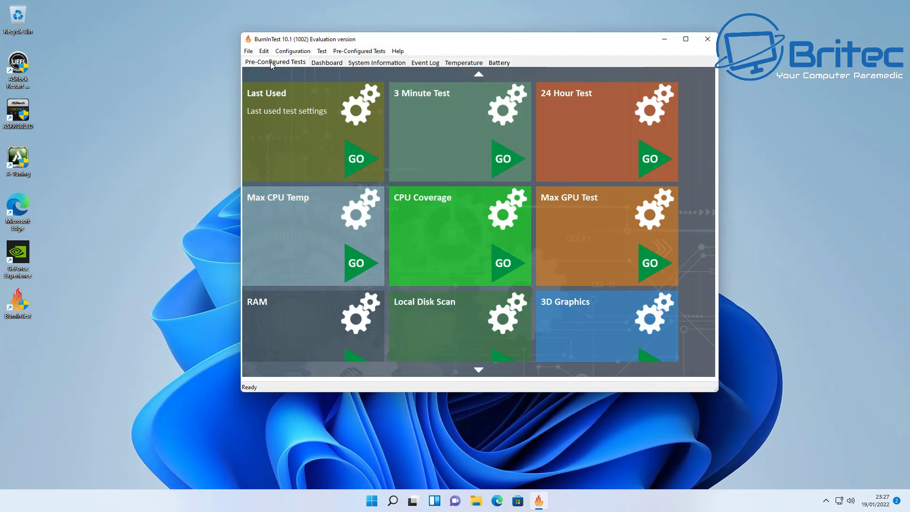
click(248, 50)
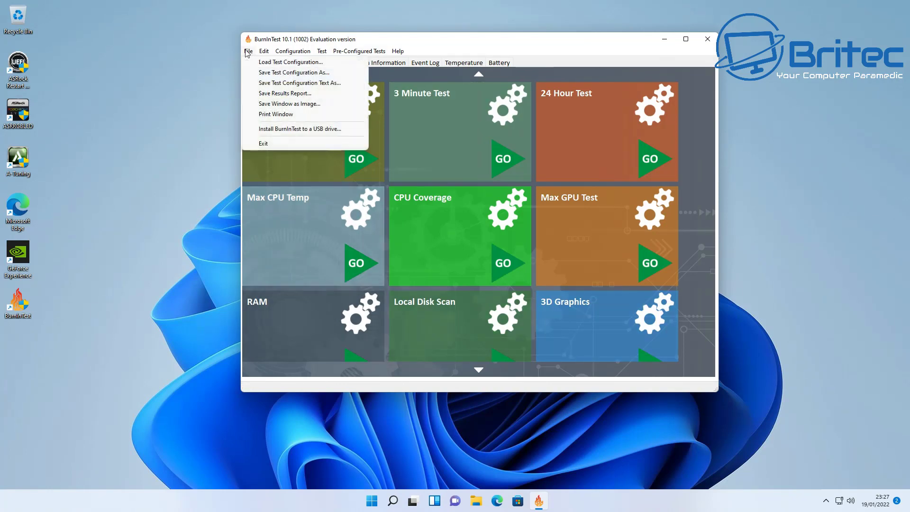
mouse_move(279, 52)
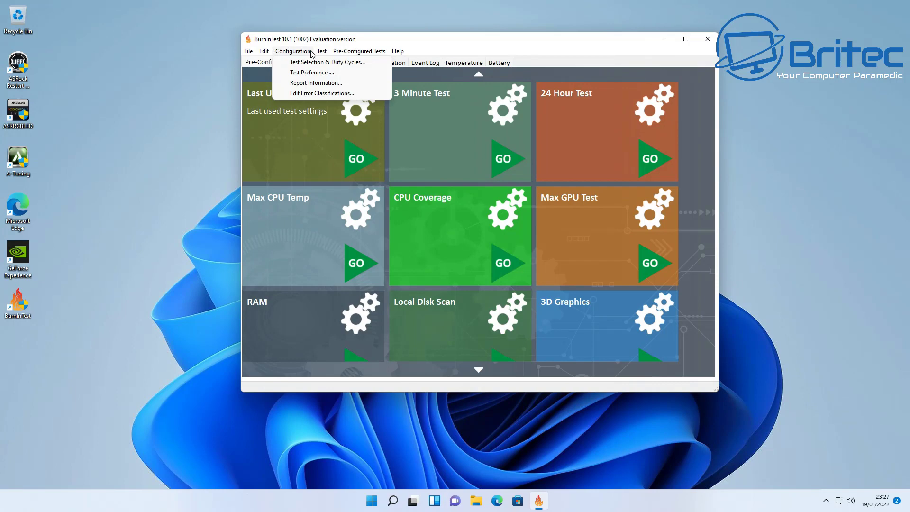
mouse_move(342, 53)
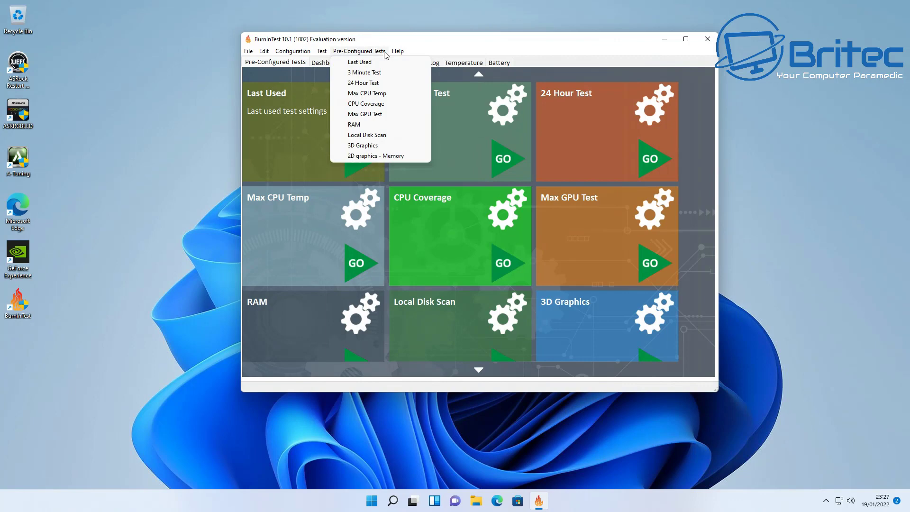
mouse_move(398, 54)
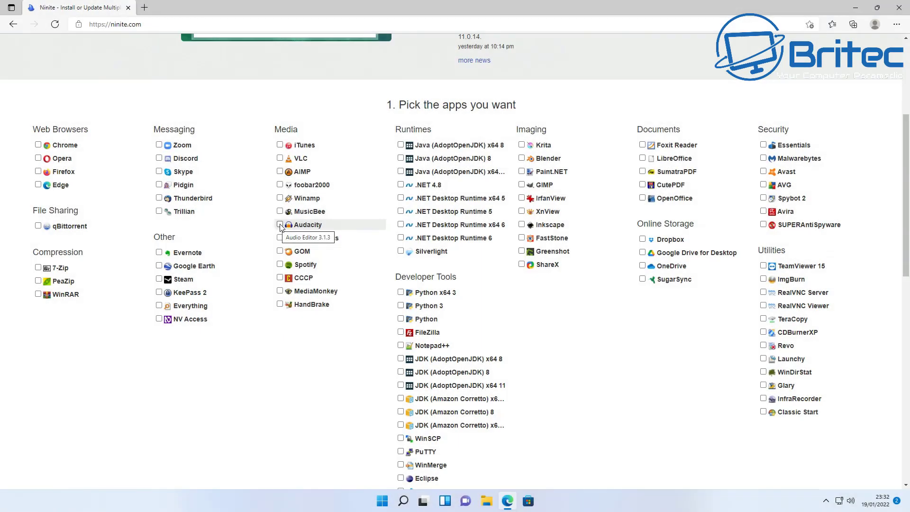
- Select VLC, Chrome, 7-Zip, and Steam on the Ninite website for the custom installer
click(279, 158)
click(38, 145)
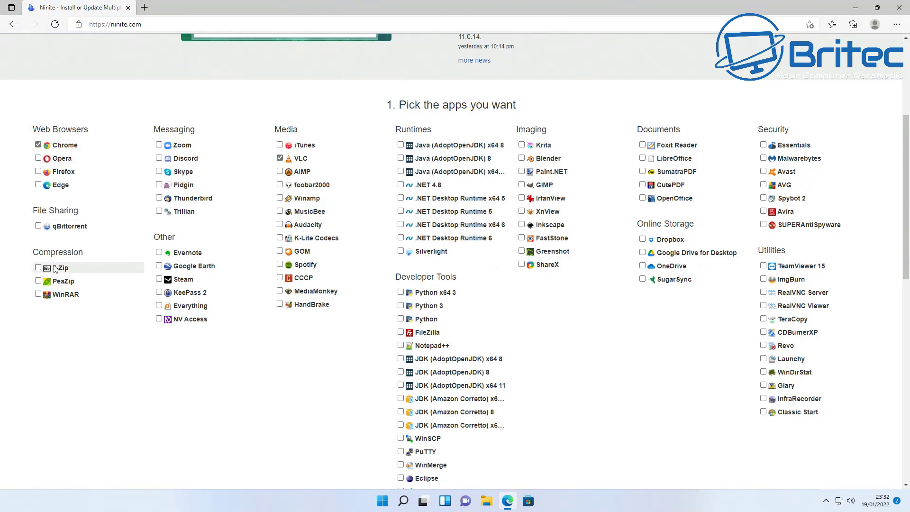
click(38, 268)
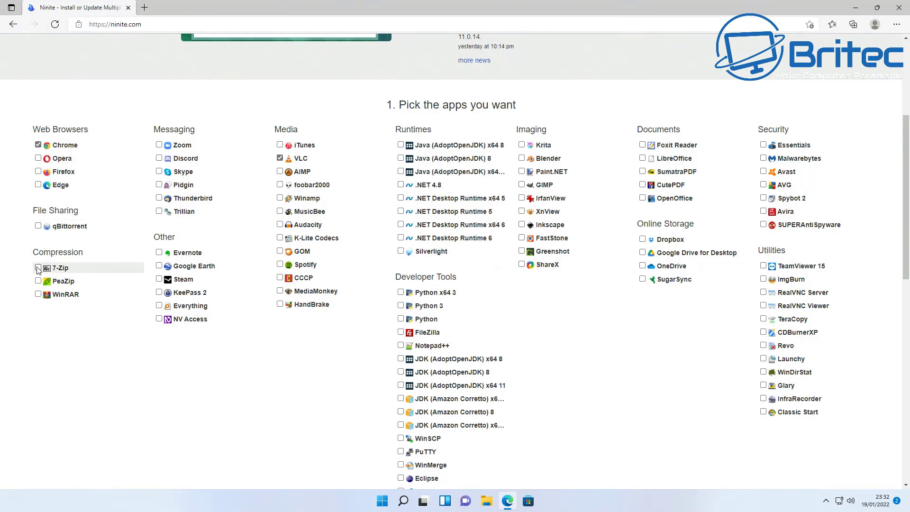
click(159, 278)
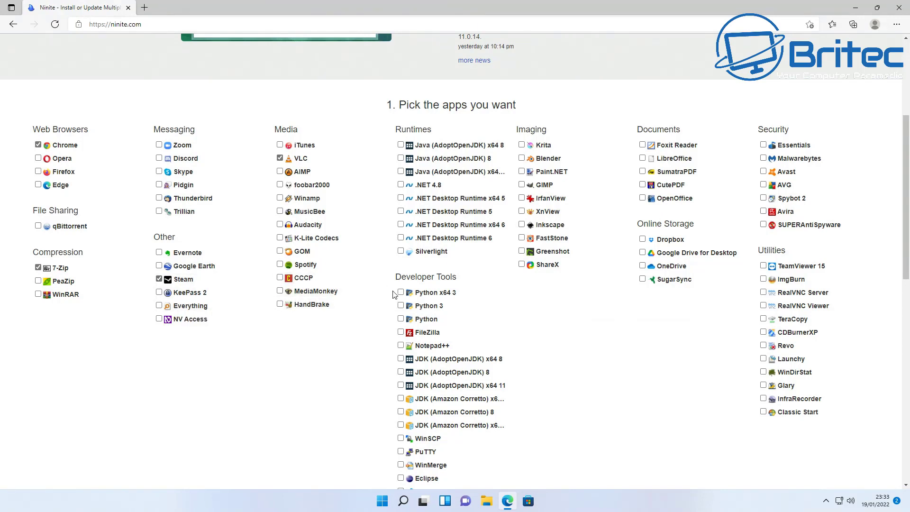
- Add .NET 4.8 and .NET Desktop Runtime x64 5, 5, x64 6, and 6 to the Ninite app selection
scroll(372, 229, up, 1)
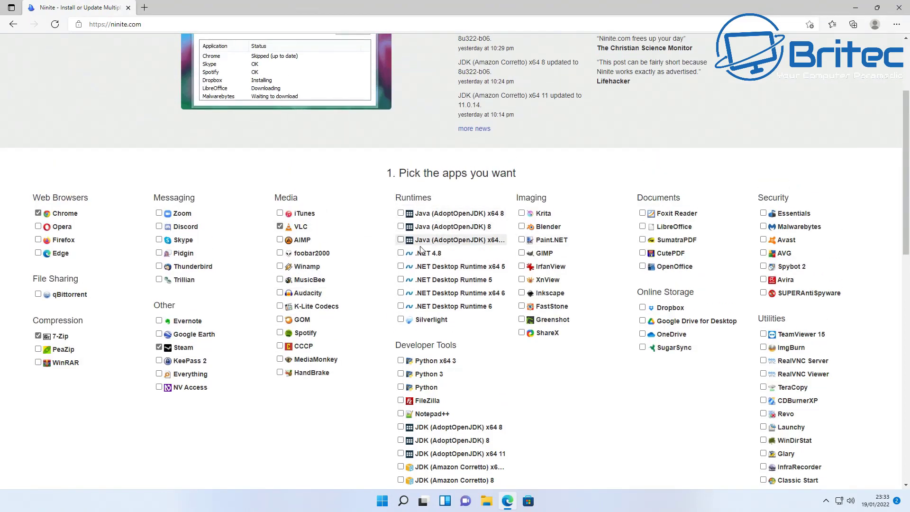
click(400, 306)
click(400, 292)
click(400, 280)
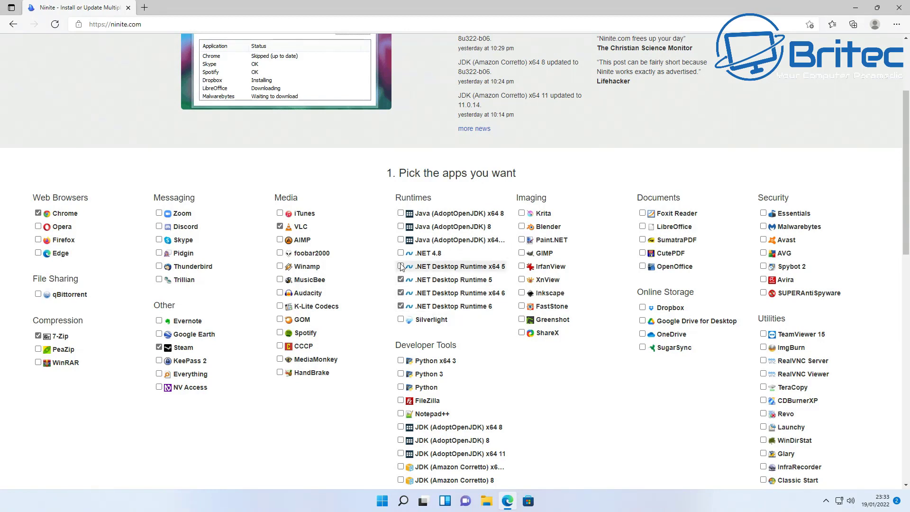
click(401, 252)
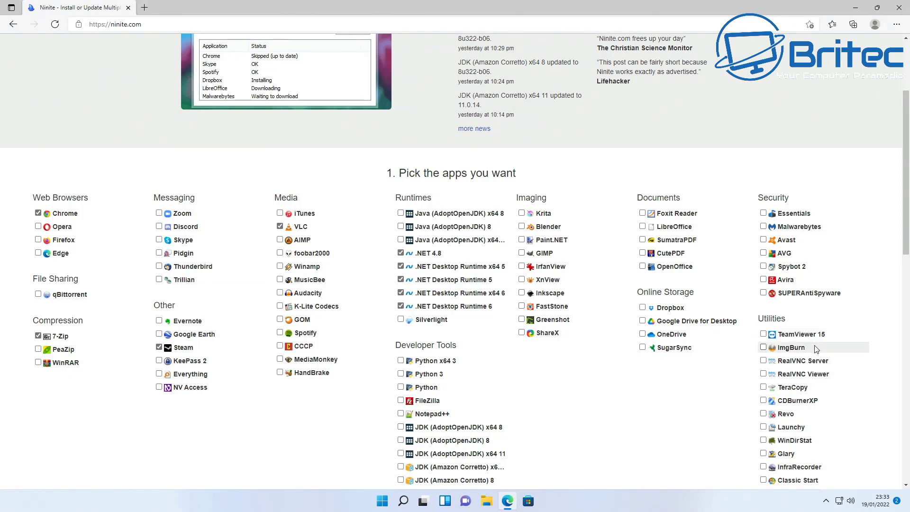
- Request the download of the custom Ninite installer for the selected apps
scroll(817, 353, down, 1)
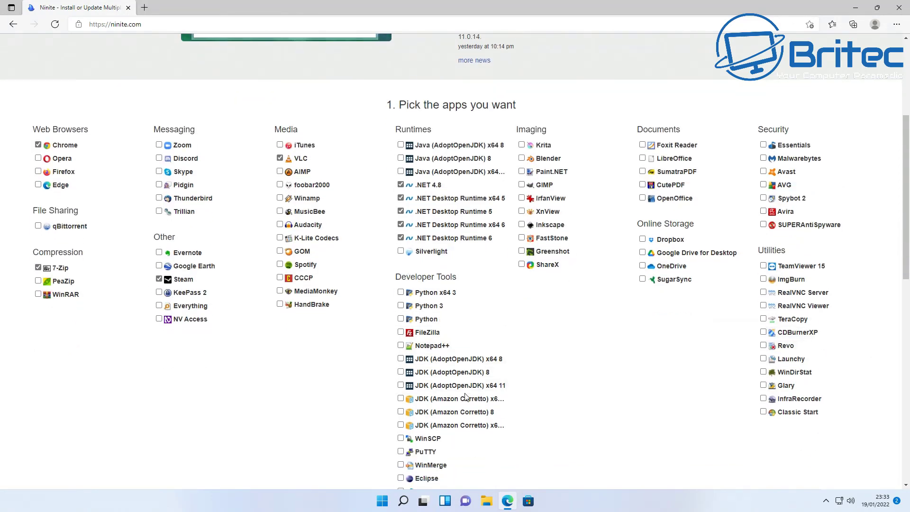
scroll(457, 391, down, 1)
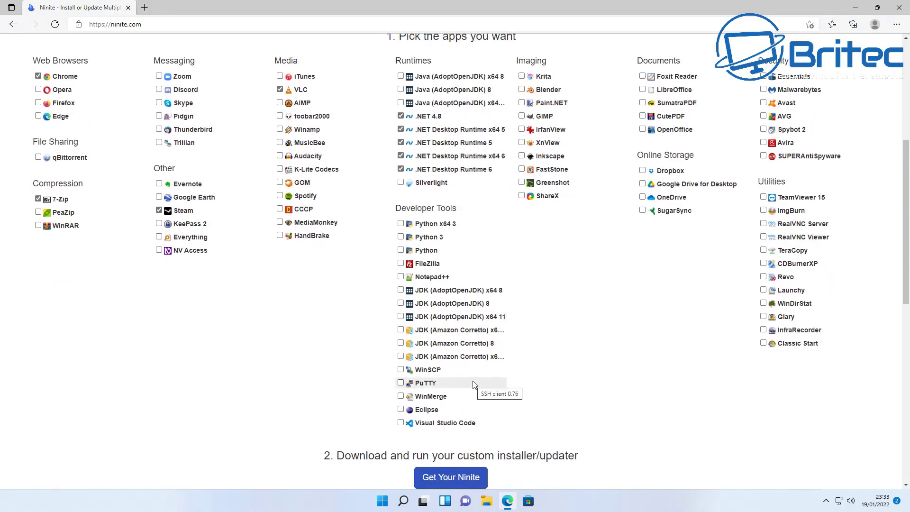
scroll(459, 388, down, 2)
click(459, 345)
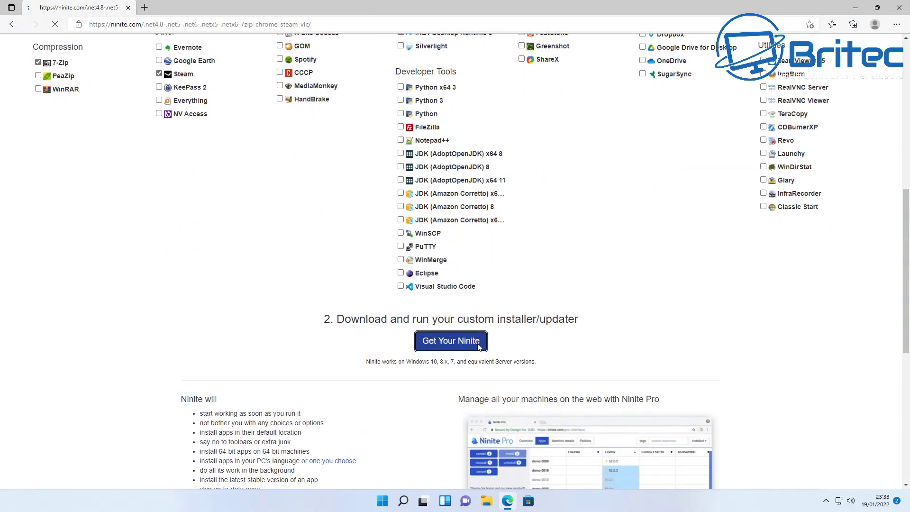